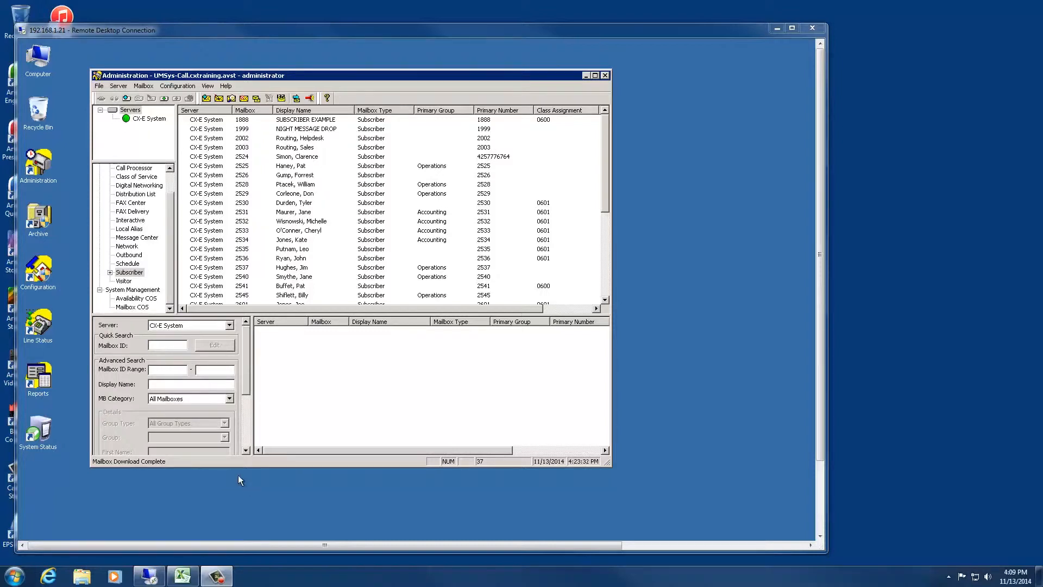
# - Browse to D:\CX\SX on the remote server, inspect the SX.LIC and SX.csv files, and close the folder
pyautogui.doubleClick(47, 64)
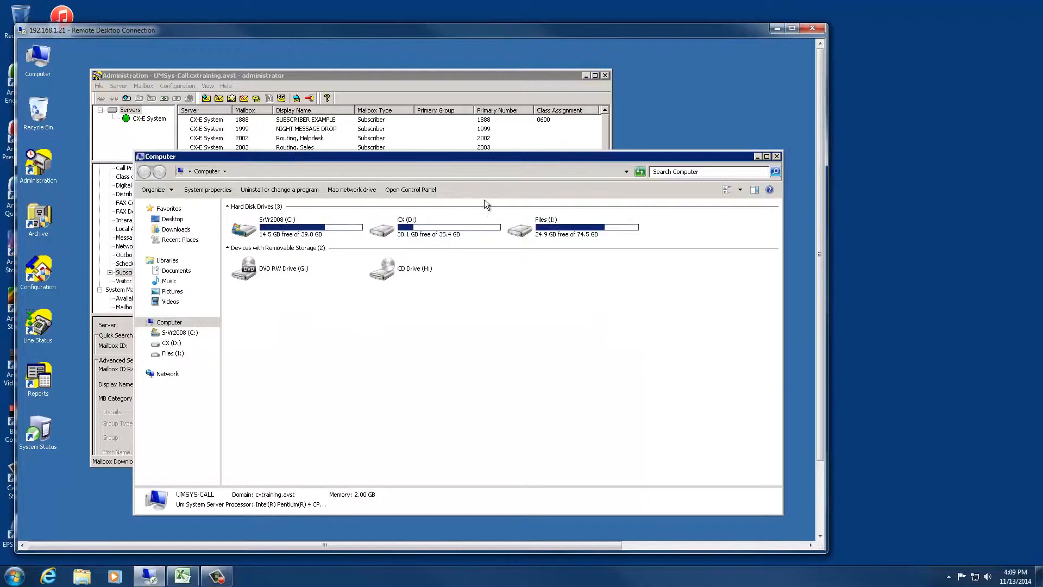
pyautogui.doubleClick(454, 219)
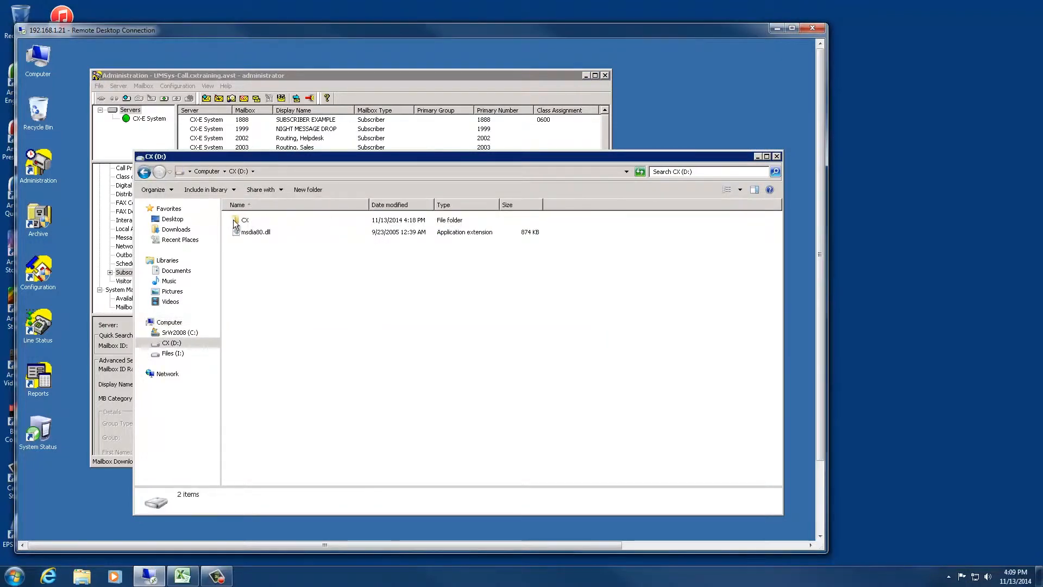
pyautogui.doubleClick(237, 217)
pyautogui.doubleClick(245, 412)
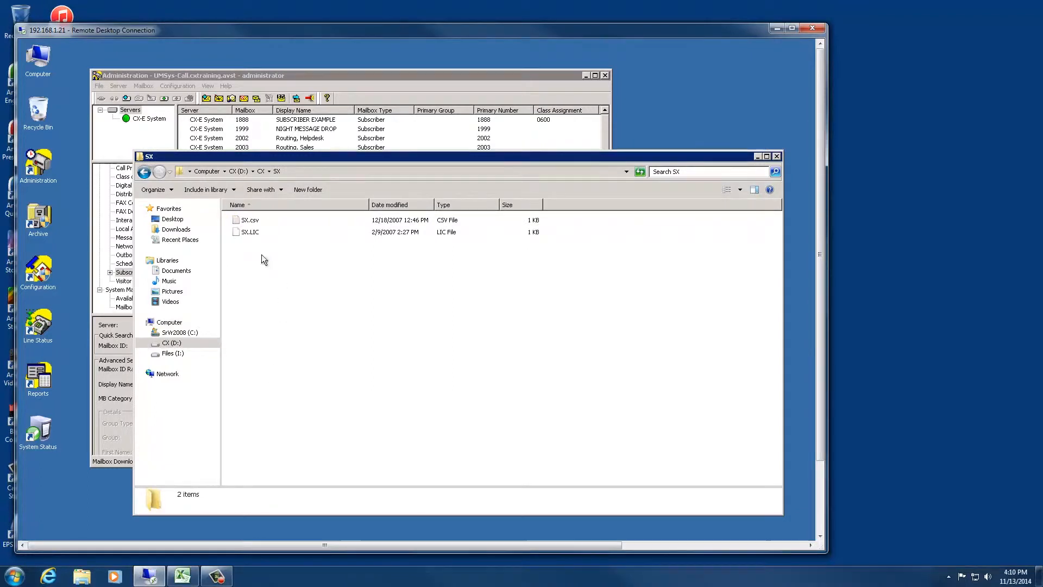
pyautogui.click(246, 235)
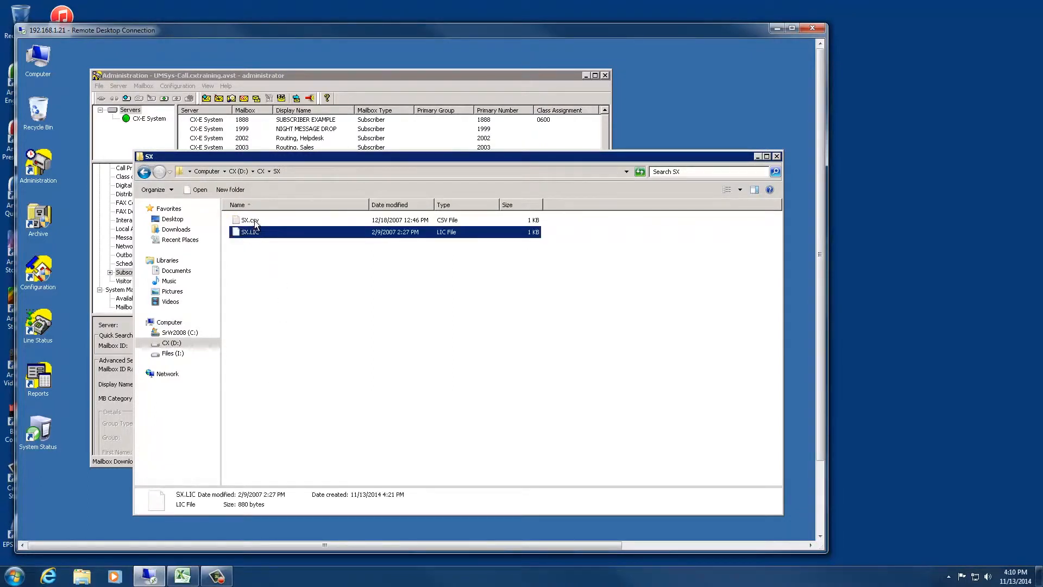
pyautogui.click(256, 221)
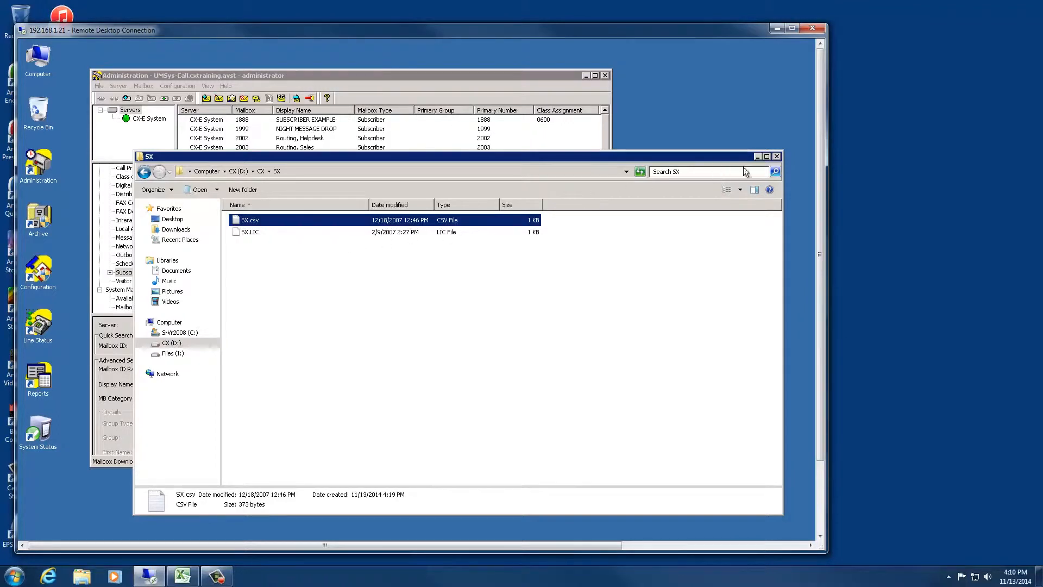
pyautogui.click(777, 157)
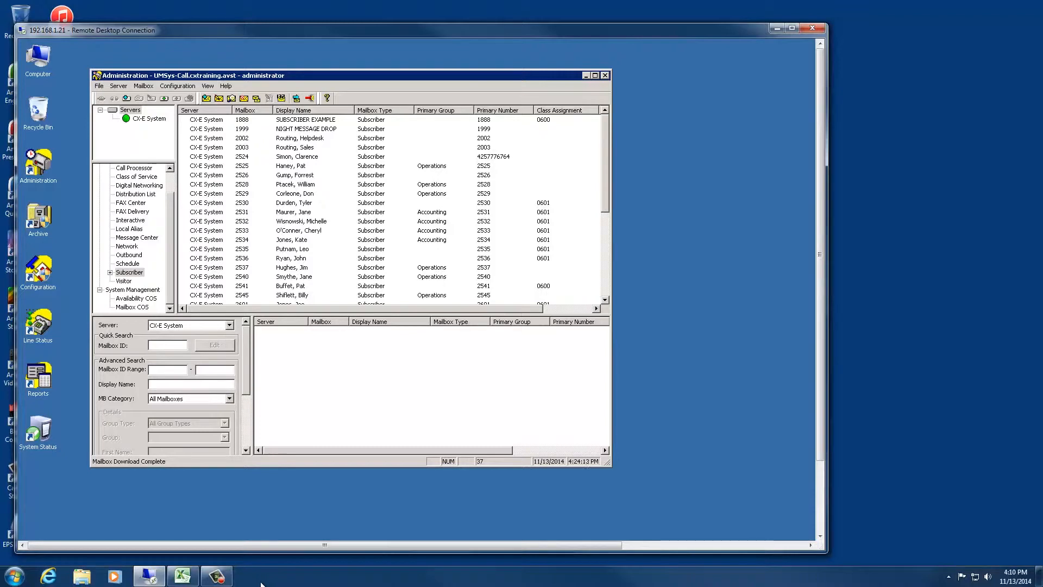
# - Switch to the SX workbook in Excel and review the helpdesk routing rows for CXIN 2002
pyautogui.click(182, 575)
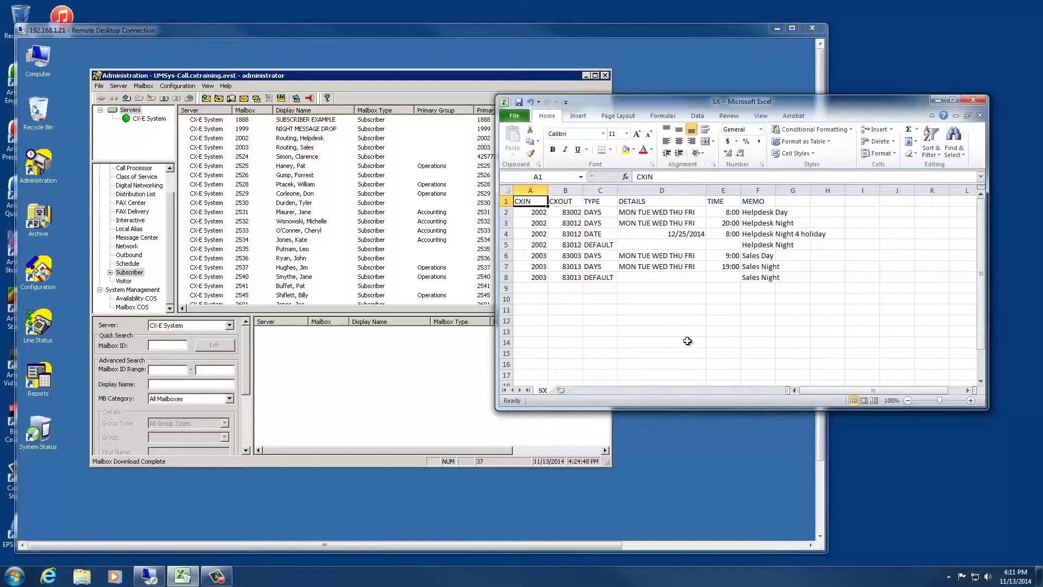
pyautogui.moveTo(531, 214); pyautogui.dragTo(794, 245)
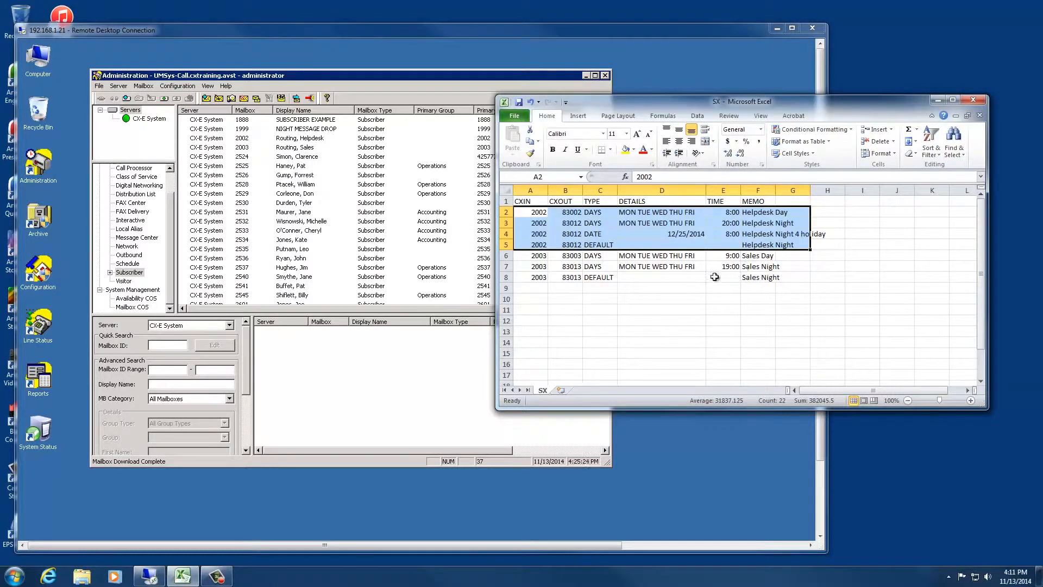
pyautogui.press('Right')
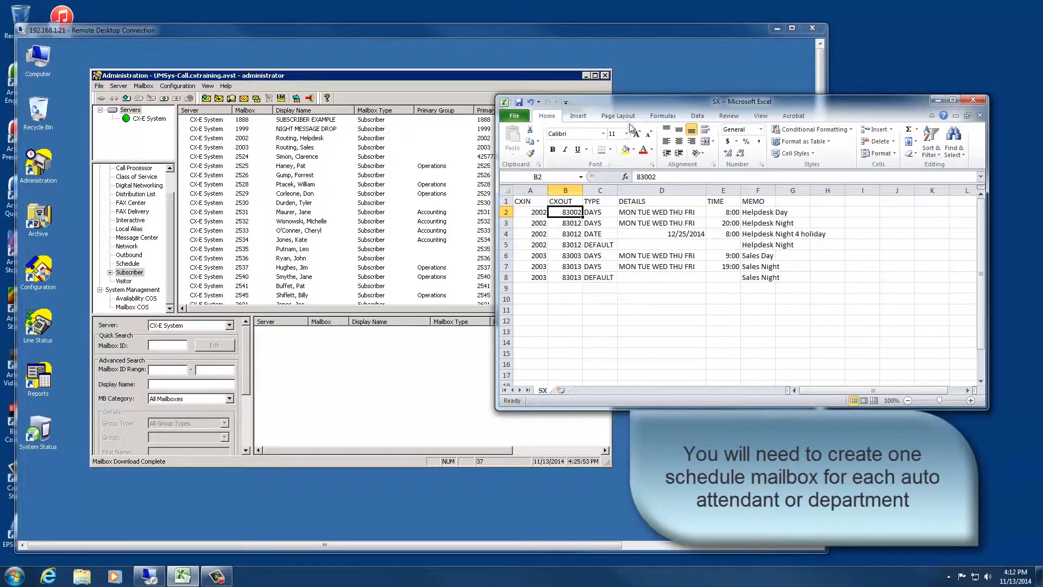
# - Switch to the Administration window on the remote server, maximize it, and list the Schedule mailboxes
pyautogui.click(637, 83)
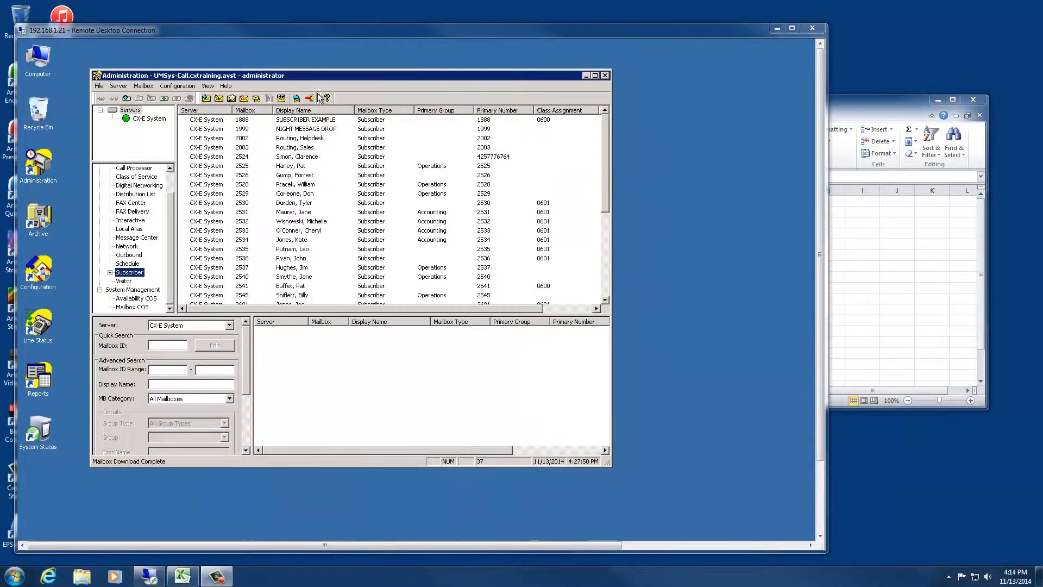
pyautogui.click(595, 76)
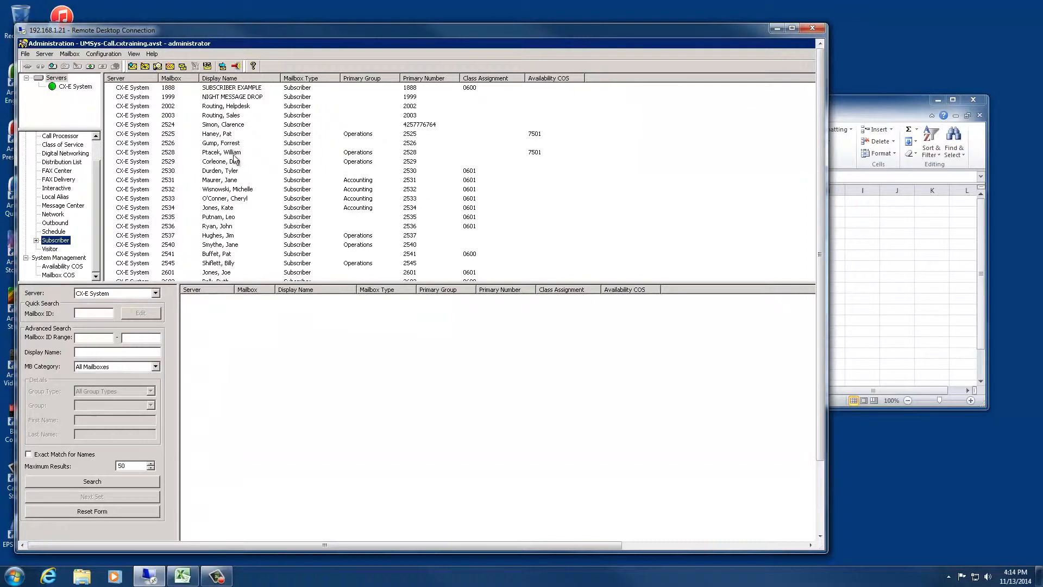
pyautogui.click(54, 232)
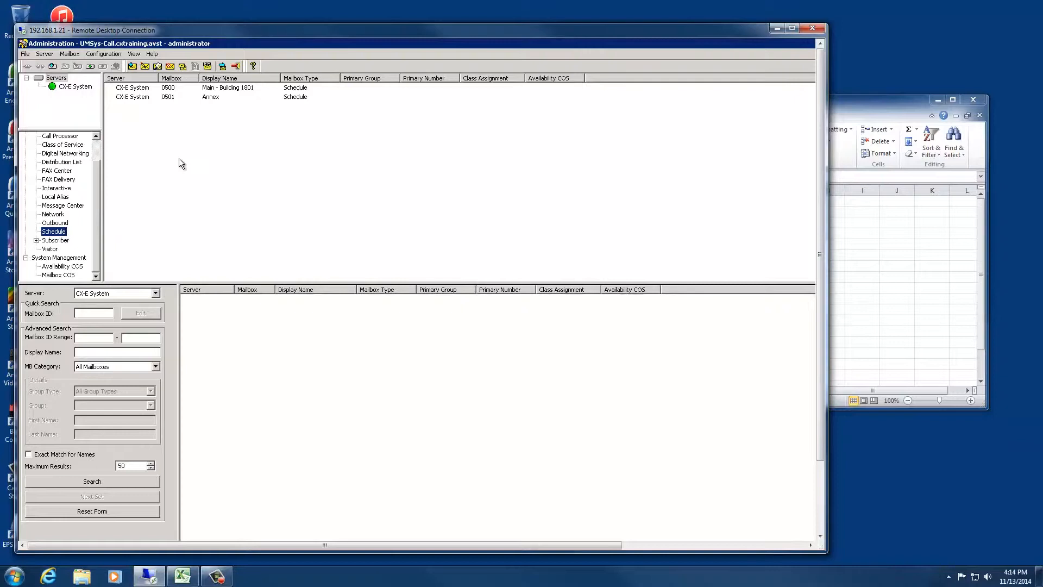
# - Return to the SX workbook in Excel and examine the CXIN values of the first helpdesk entries
pyautogui.click(915, 235)
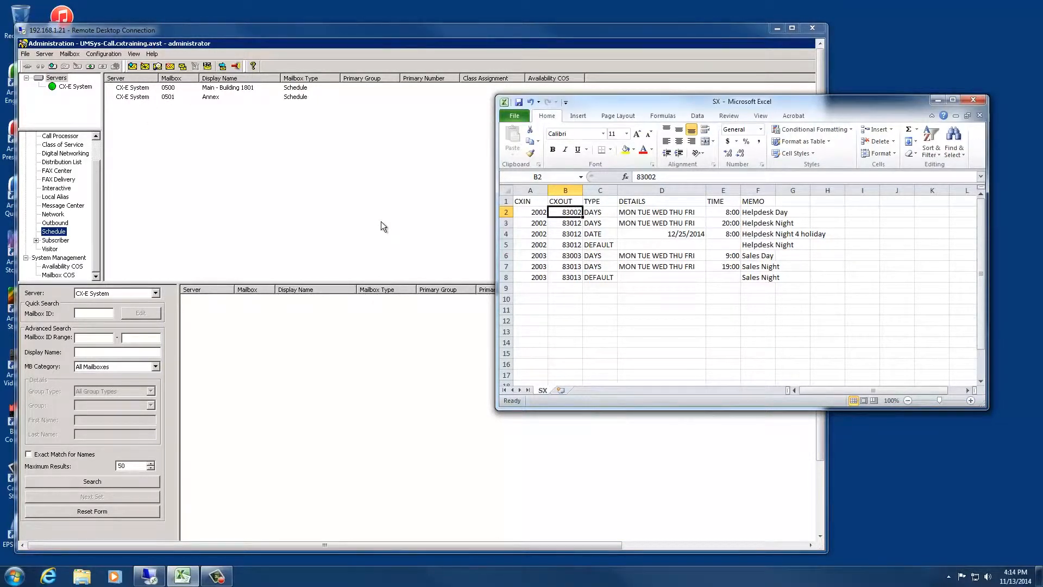
pyautogui.click(540, 214)
pyautogui.click(539, 223)
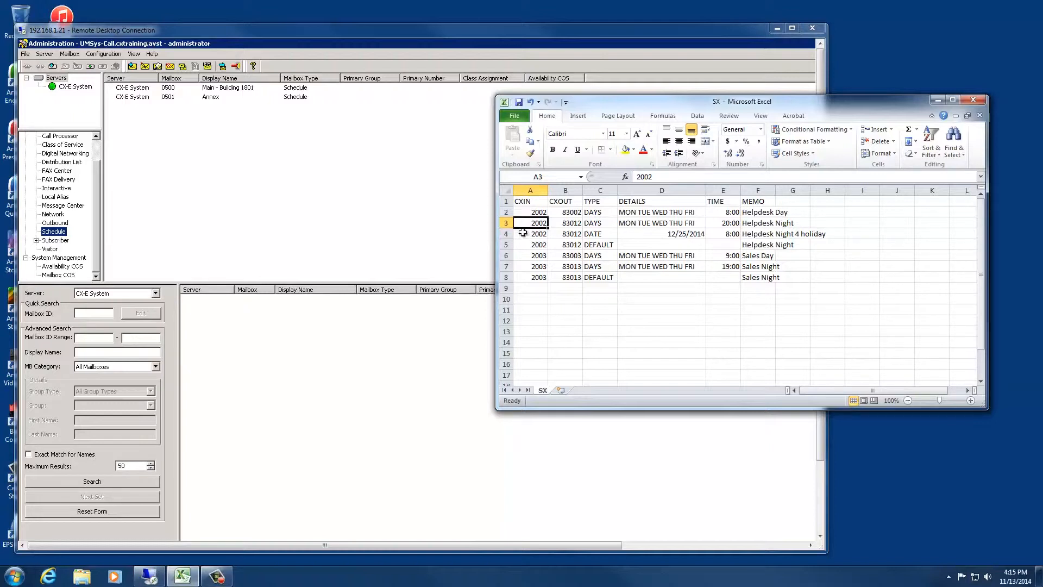
# - In the Administration window, add a schedule mailbox on the CX-E System numbered 0502 with the display name Helpdesk
pyautogui.click(347, 197)
pyautogui.rightClick(191, 136)
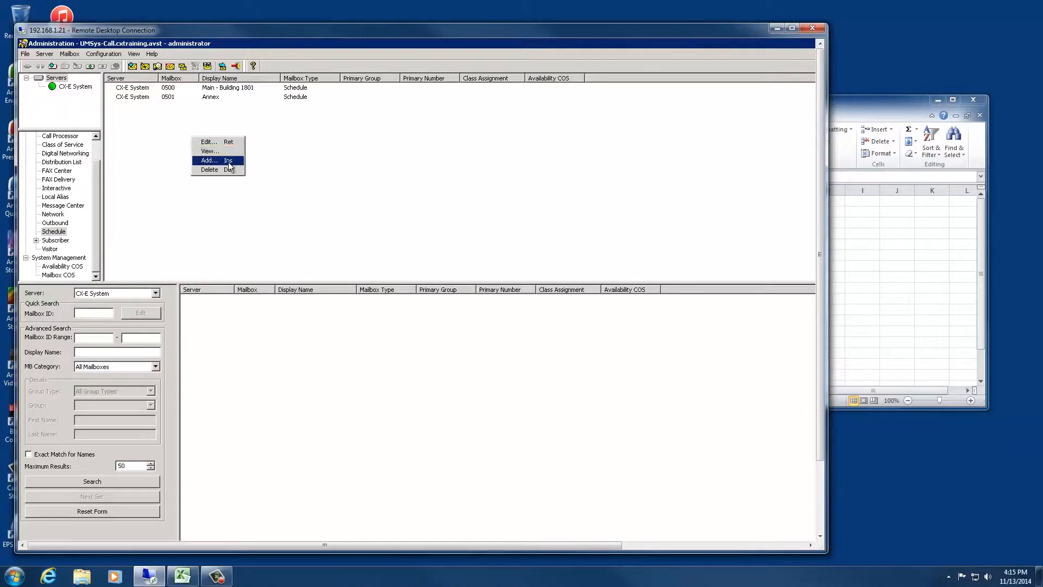
pyautogui.click(232, 160)
pyautogui.click(620, 314)
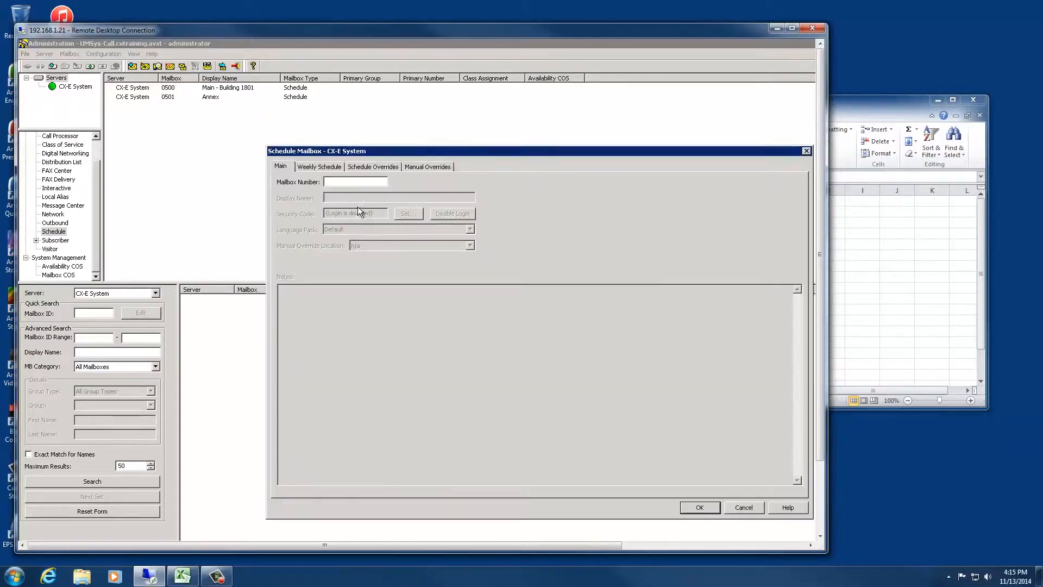
pyautogui.moveTo(424, 151); pyautogui.dragTo(353, 116)
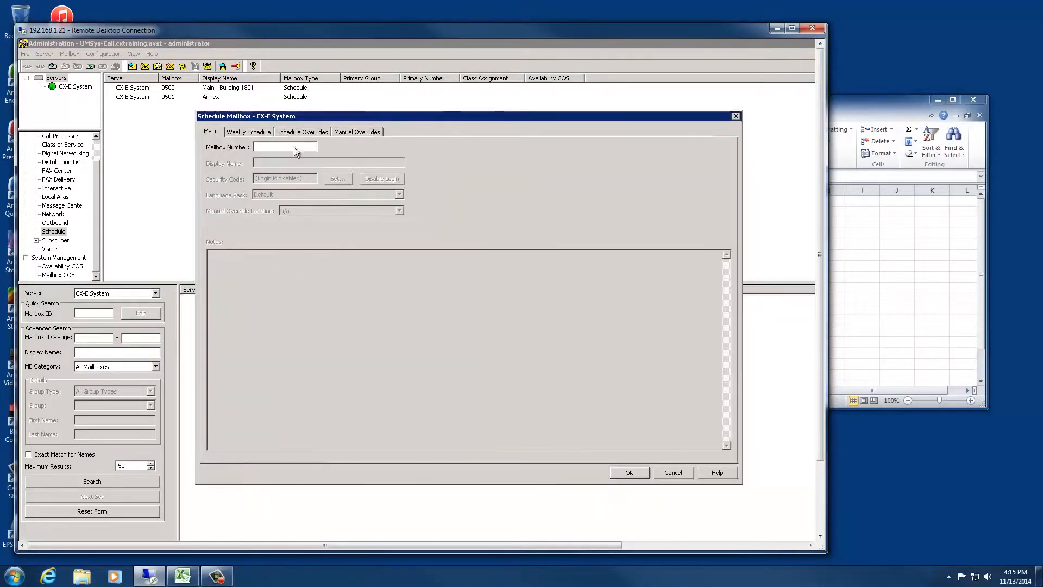
pyautogui.click(281, 146)
pyautogui.write('00')
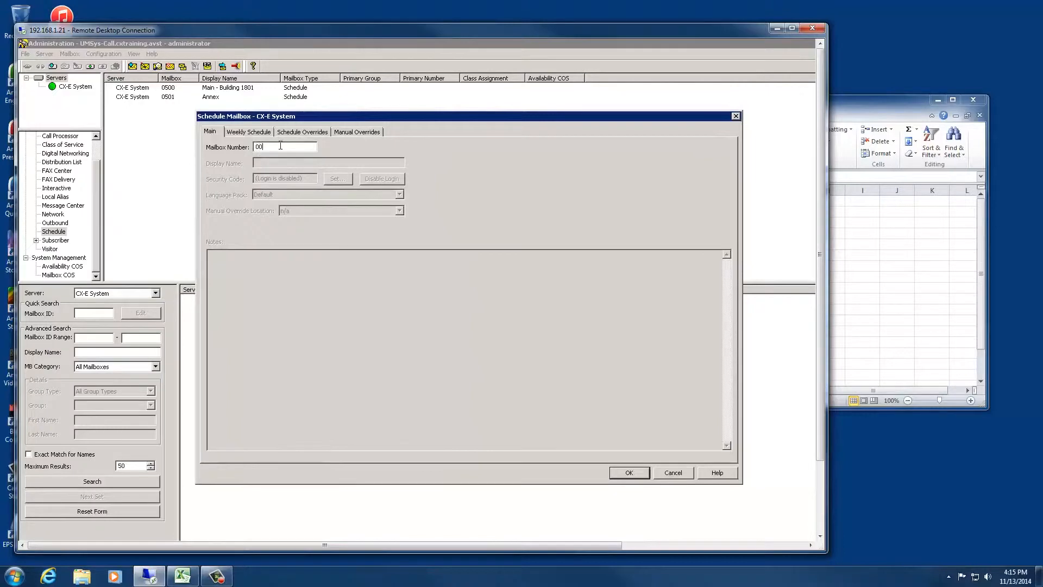
pyautogui.press('BackSpace')
pyautogui.write('502')
pyautogui.press('Tab')
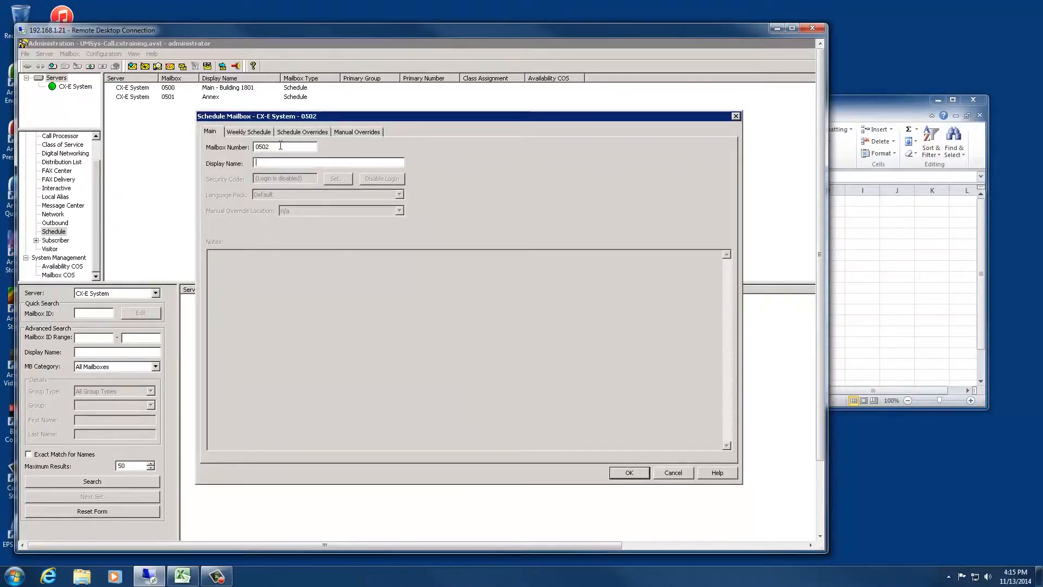
pyautogui.write('Helpdesk')
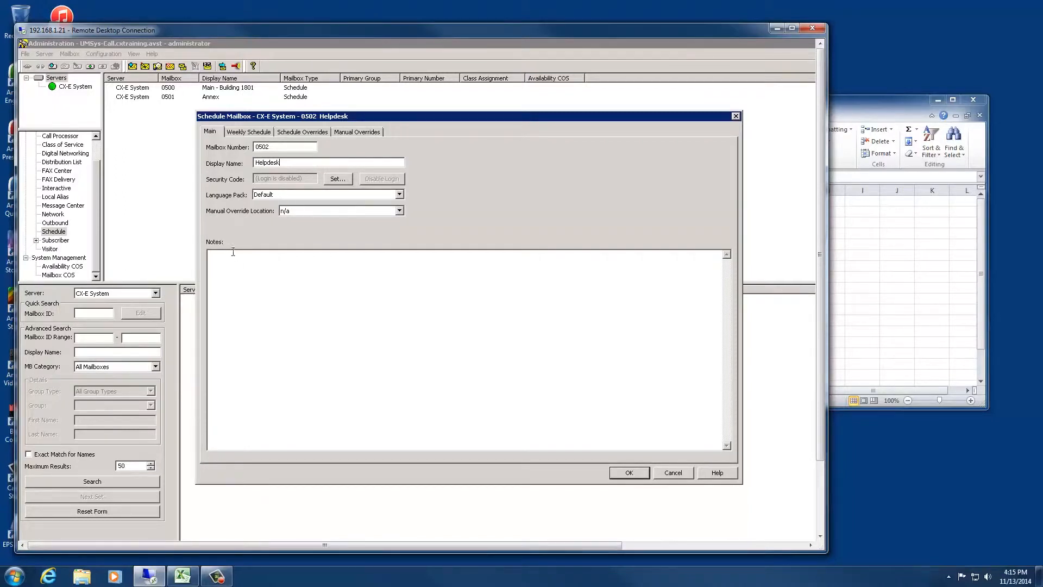
# - Check the helpdesk hours in the workbook, then assign Helpdesk Night Menu (3012) to every hour of all seven days in the weekly schedule
pyautogui.click(260, 135)
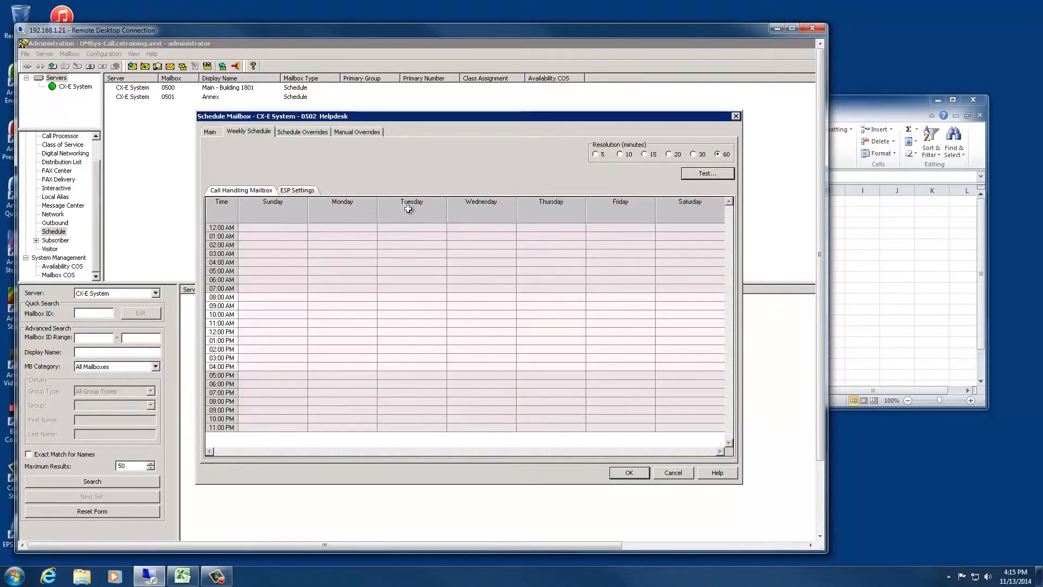
pyautogui.click(891, 234)
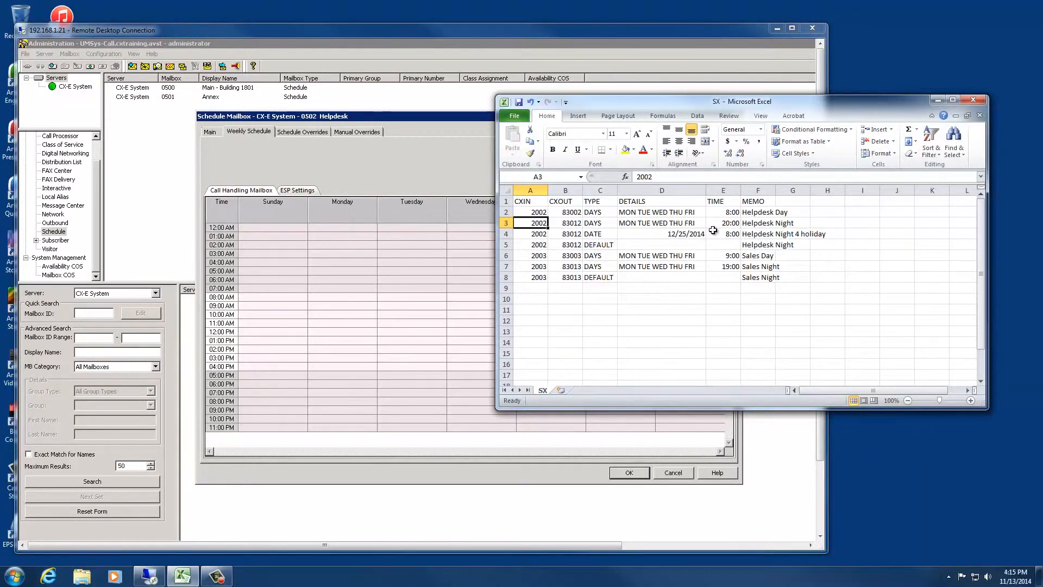
pyautogui.click(343, 271)
pyautogui.click(300, 228)
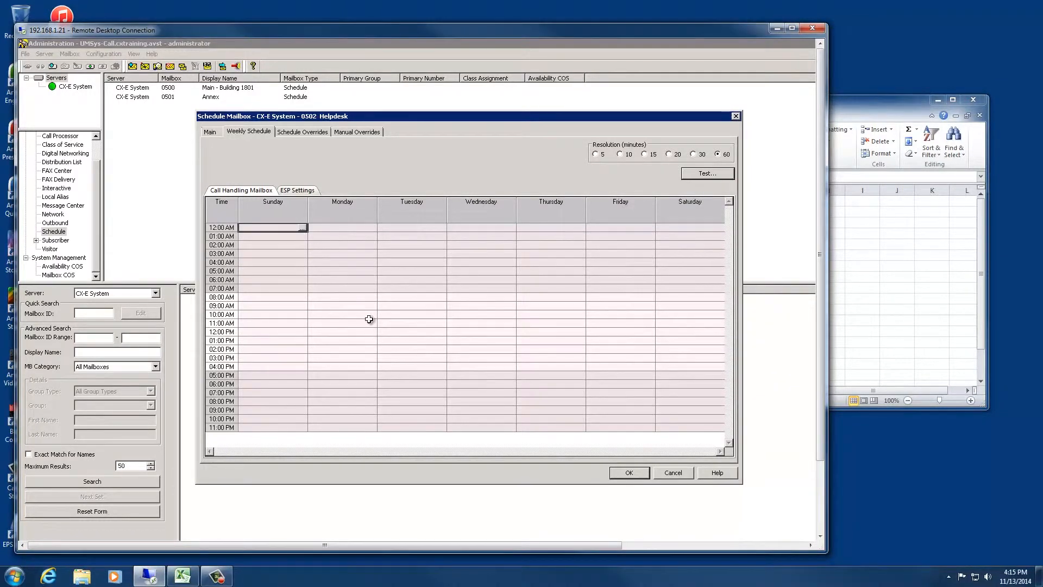
pyautogui.click(303, 228)
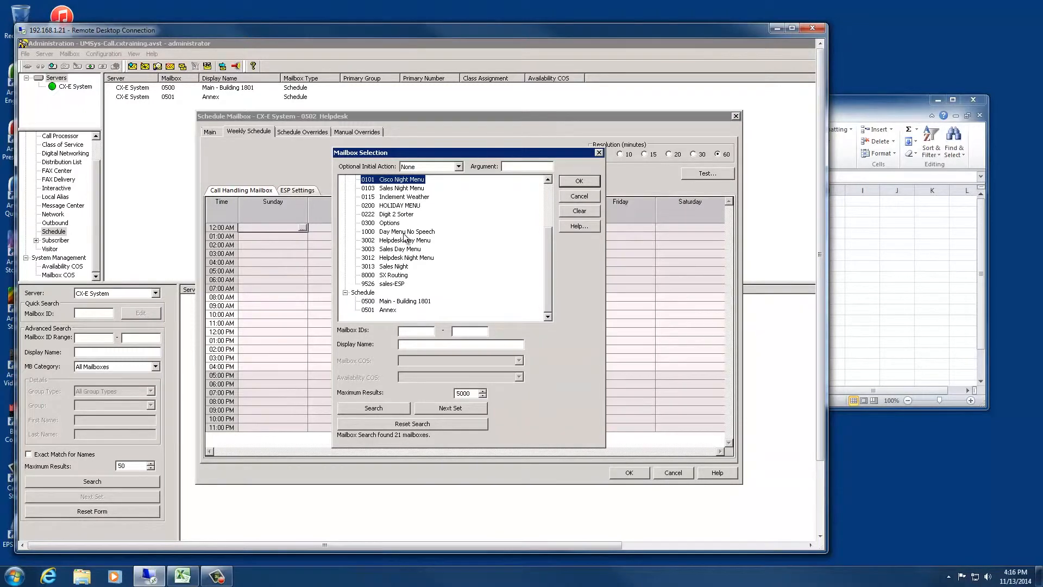
pyautogui.click(412, 258)
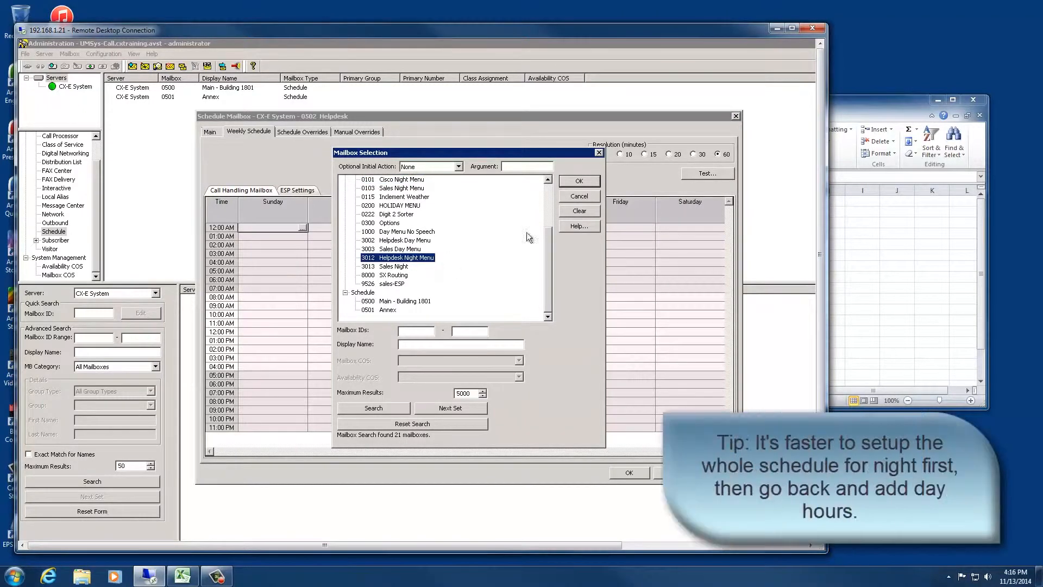
pyautogui.click(579, 181)
pyautogui.moveTo(291, 228); pyautogui.dragTo(670, 426)
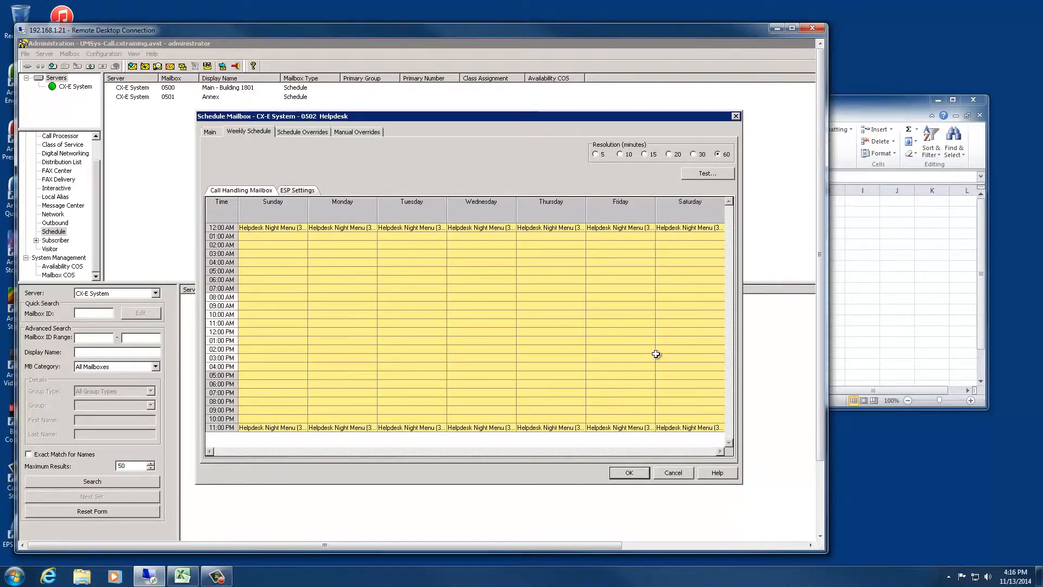
# - Assign Helpdesk Day Menu (3002) to the 08:00 AM through 07:00 PM rows, Monday to Friday, in the weekly schedule
pyautogui.click(369, 298)
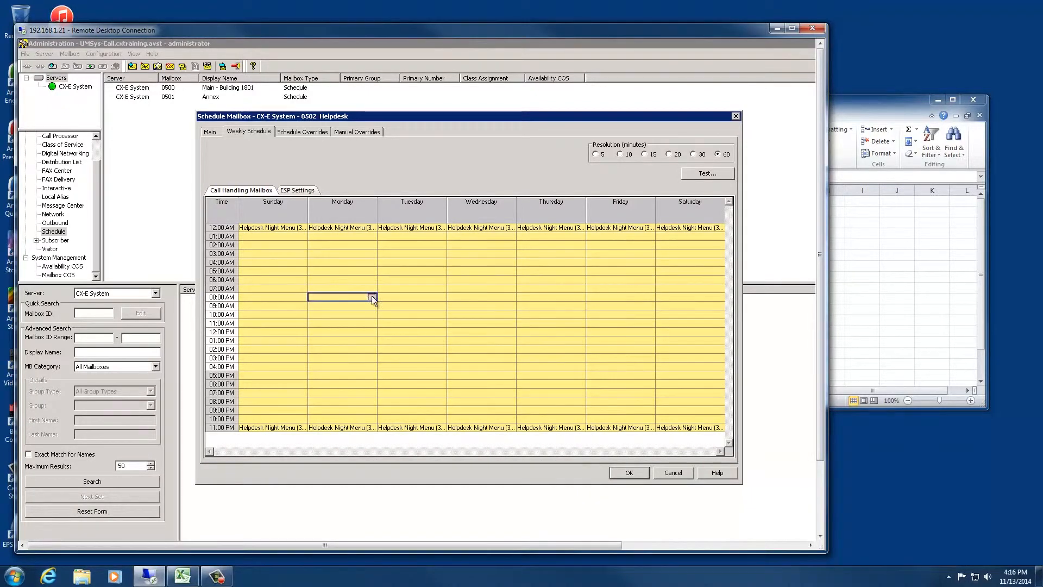
pyautogui.click(373, 298)
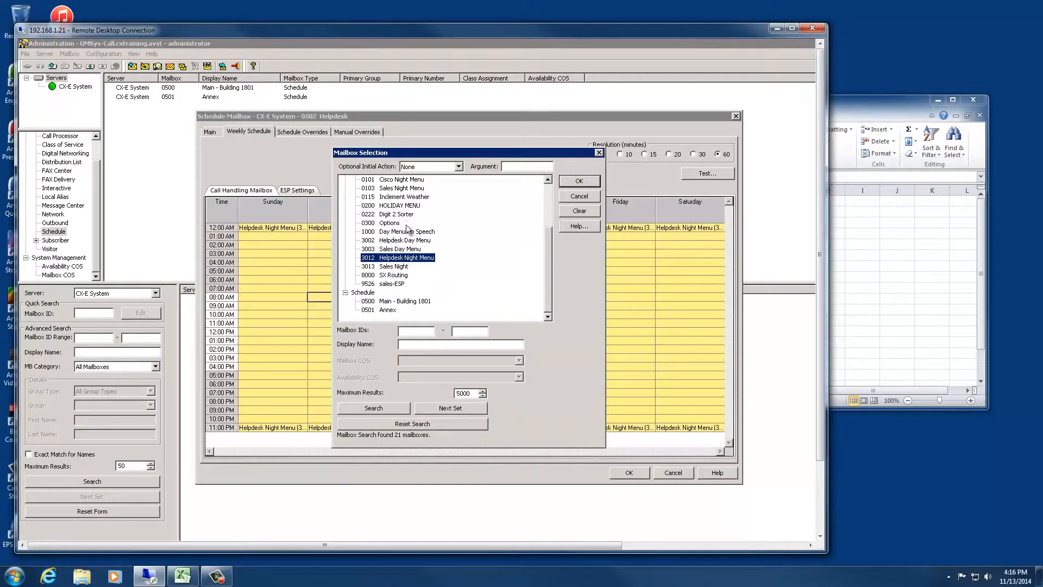
pyautogui.moveTo(546, 266); pyautogui.dragTo(547, 255)
pyautogui.click(426, 258)
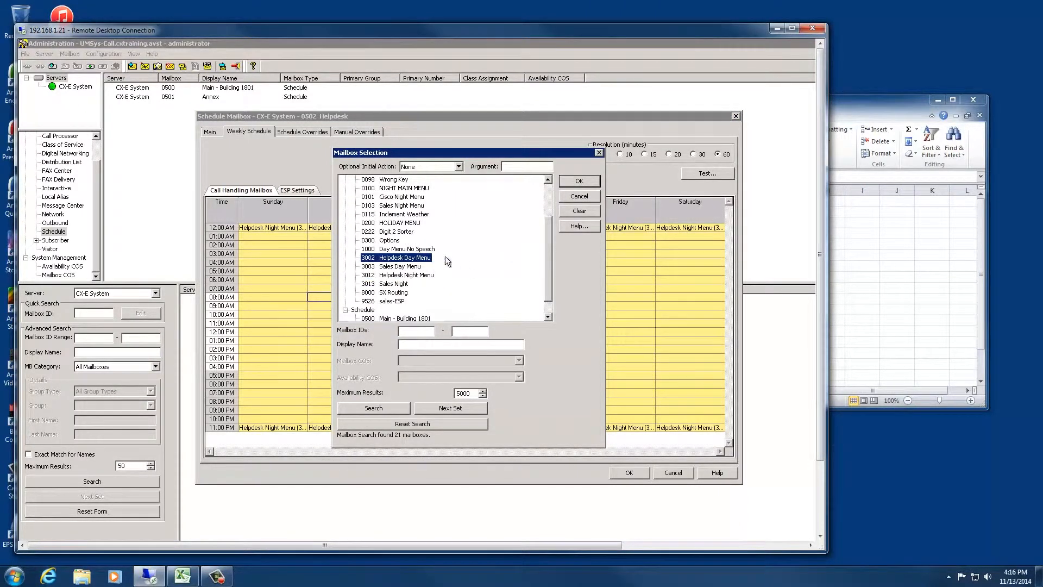
pyautogui.click(574, 183)
pyautogui.moveTo(365, 305); pyautogui.dragTo(614, 395)
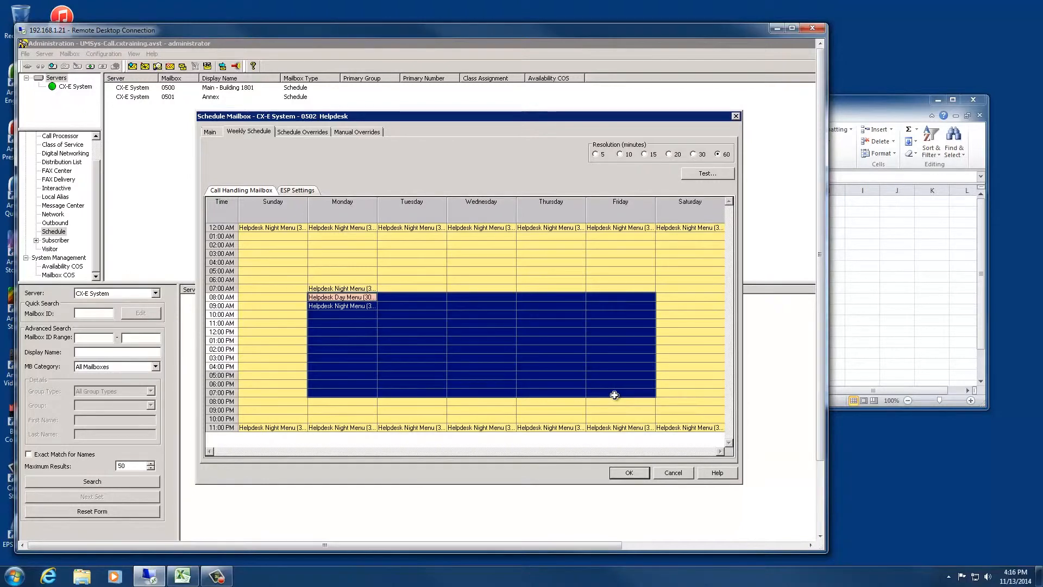
pyautogui.moveTo(614, 395); pyautogui.dragTo(614, 395)
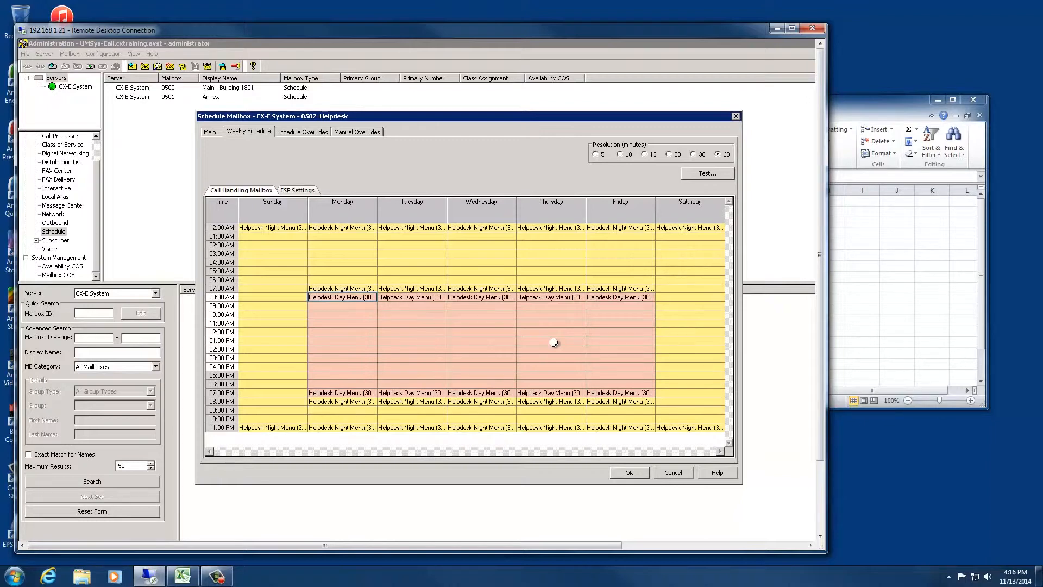
# - In the Christmas schedule override, assign Helpdesk Night Menu (3012) to the 08:00 AM slot on 12/25/2014
pyautogui.click(302, 132)
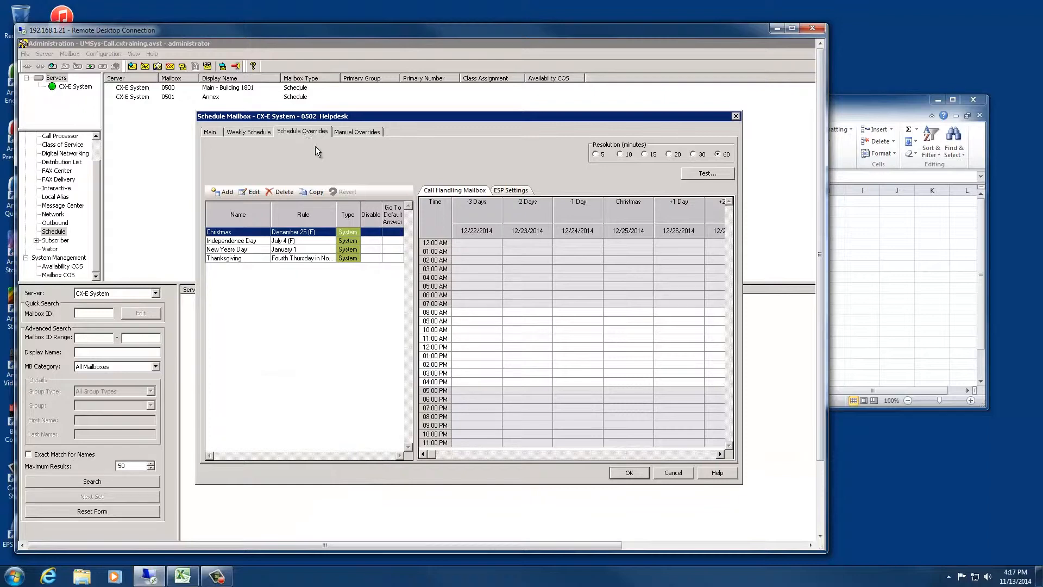
pyautogui.click(646, 313)
pyautogui.doubleClick(650, 312)
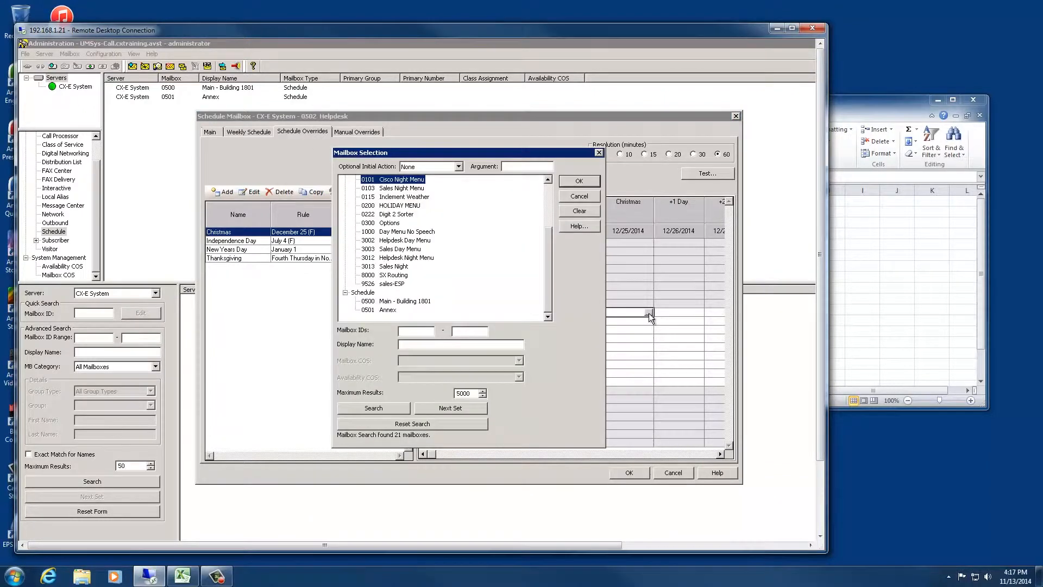
pyautogui.click(425, 241)
pyautogui.click(586, 181)
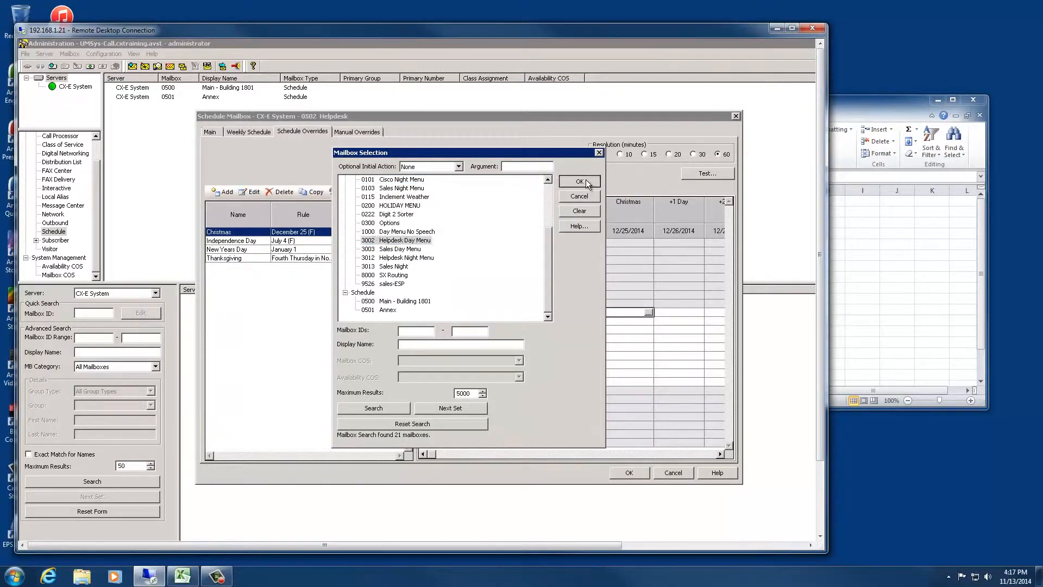
pyautogui.click(418, 257)
pyautogui.click(579, 181)
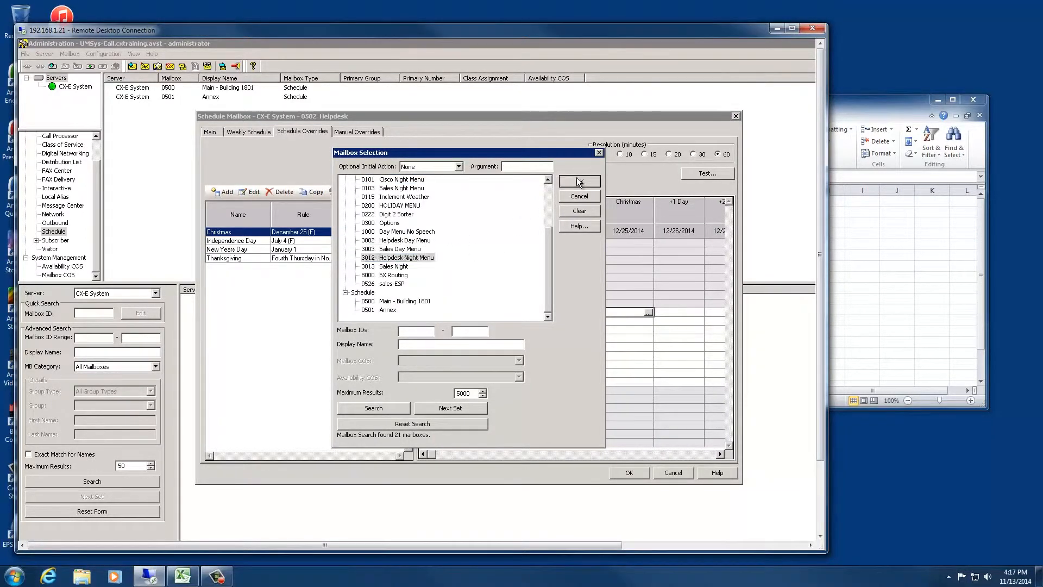
# - Extend Christmas's Helpdesk Night Menu through the 07:00 PM row, and assign Helpdesk Night Menu (3012) to Independence Day, 7/3/2015, from 08:00 AM through 07:00 PM
pyautogui.moveTo(626, 309); pyautogui.dragTo(618, 403)
pyautogui.click(245, 243)
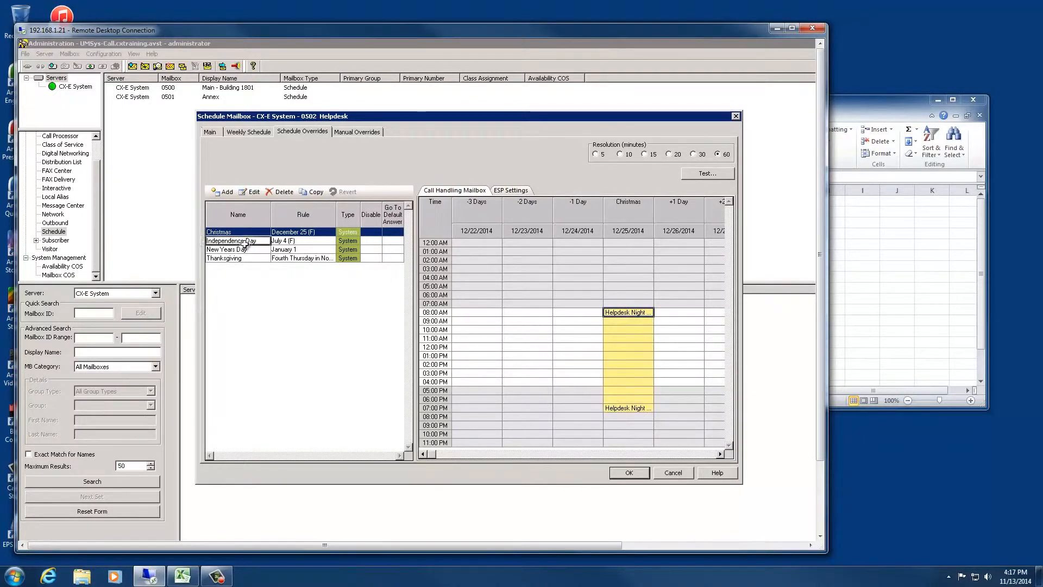
pyautogui.click(628, 312)
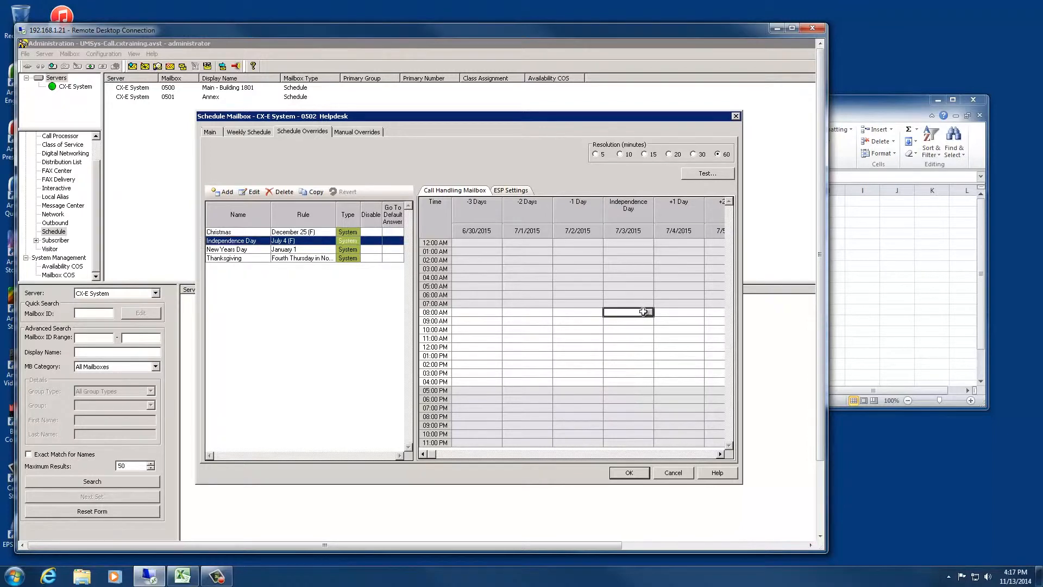
pyautogui.click(647, 312)
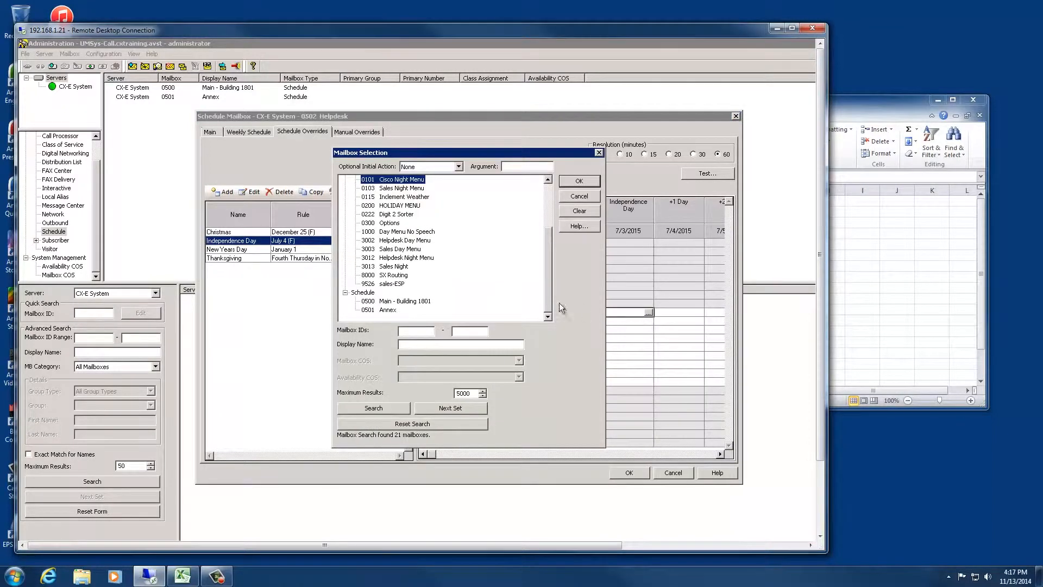
pyautogui.click(401, 257)
pyautogui.click(580, 181)
pyautogui.moveTo(635, 313); pyautogui.dragTo(630, 409)
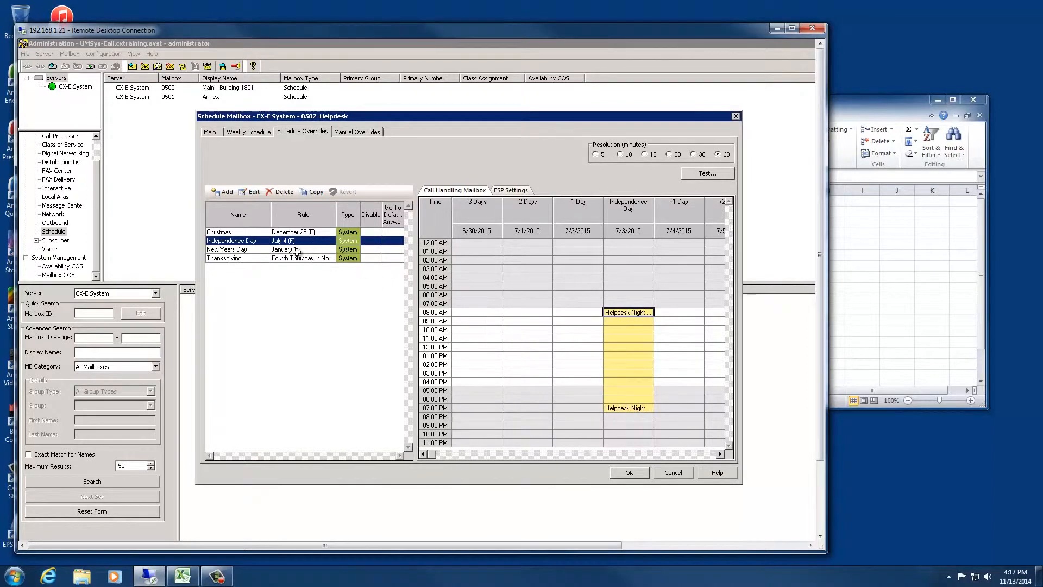
# - In the New Years Day override, assign Helpdesk Night Menu (3012) to the 08:00 AM through 07:00 PM rows on 1/1/2015
pyautogui.click(296, 251)
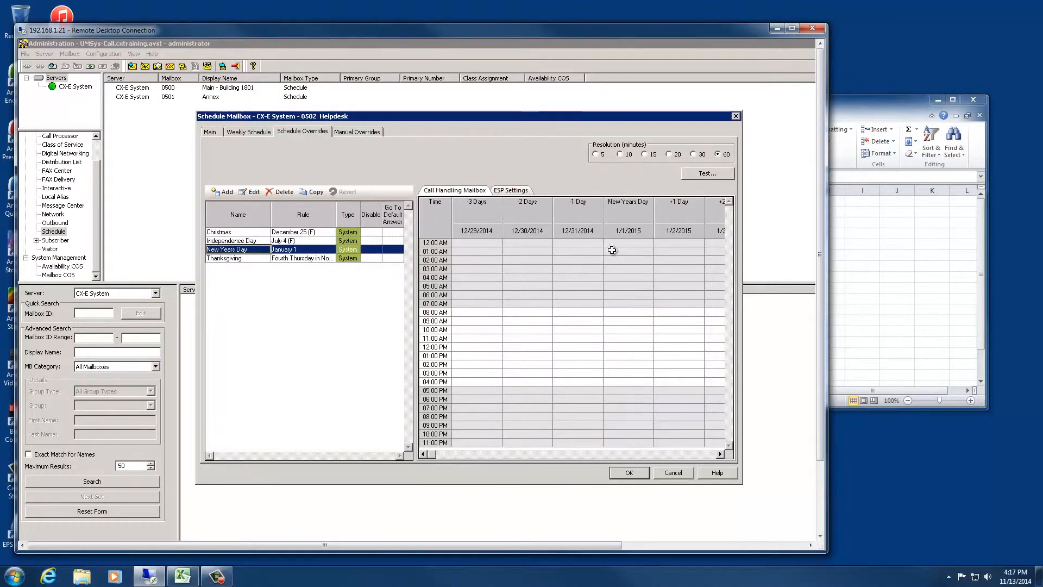
pyautogui.click(630, 313)
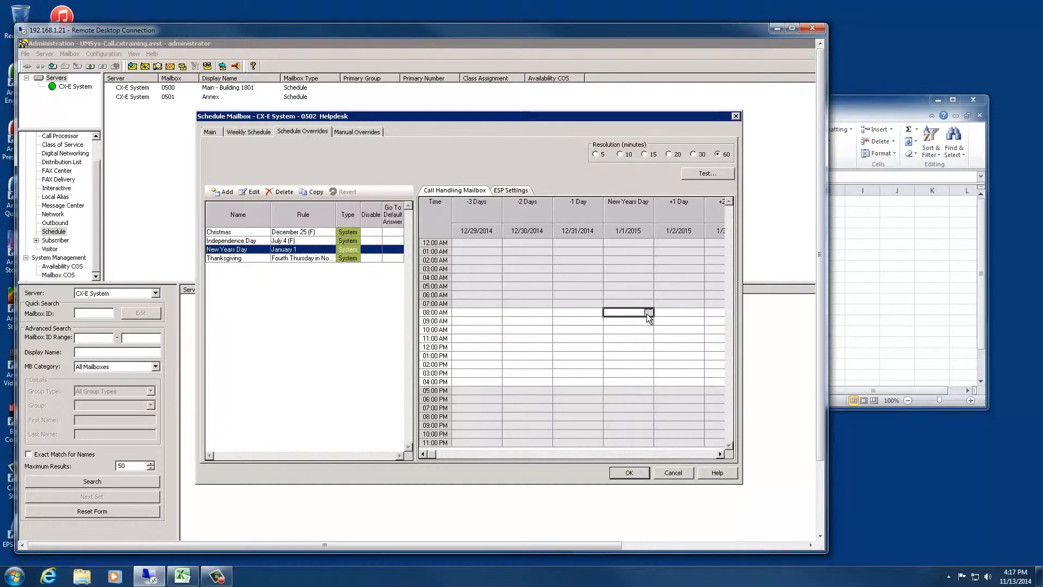
pyautogui.click(647, 313)
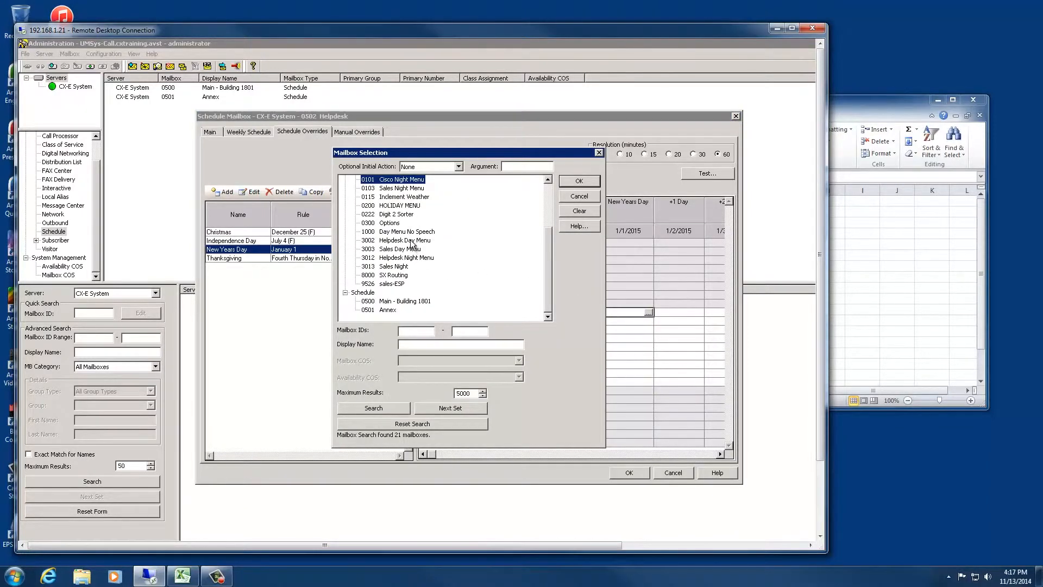
pyautogui.click(408, 258)
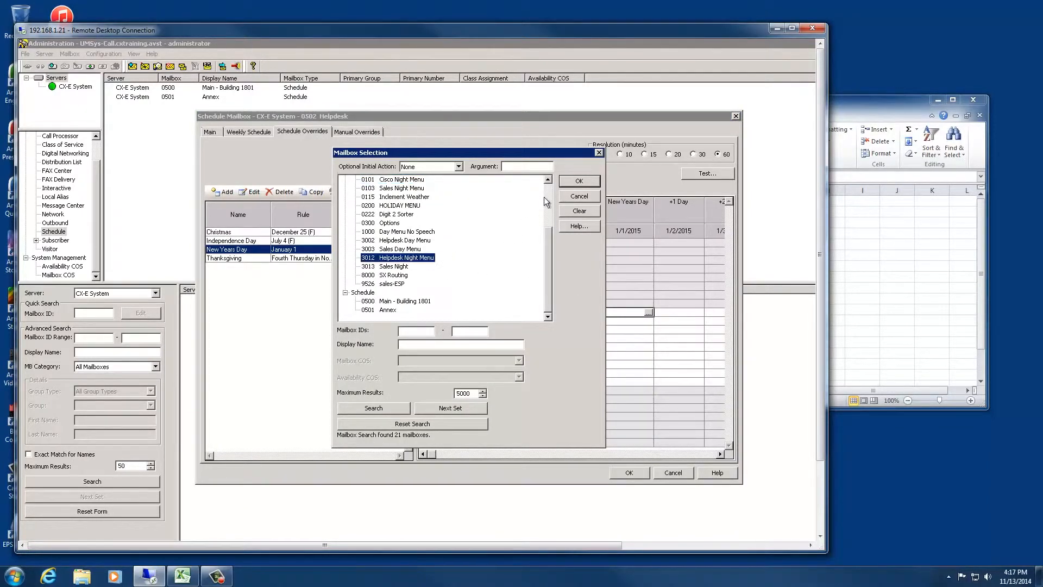
pyautogui.click(573, 182)
pyautogui.moveTo(634, 312); pyautogui.dragTo(627, 408)
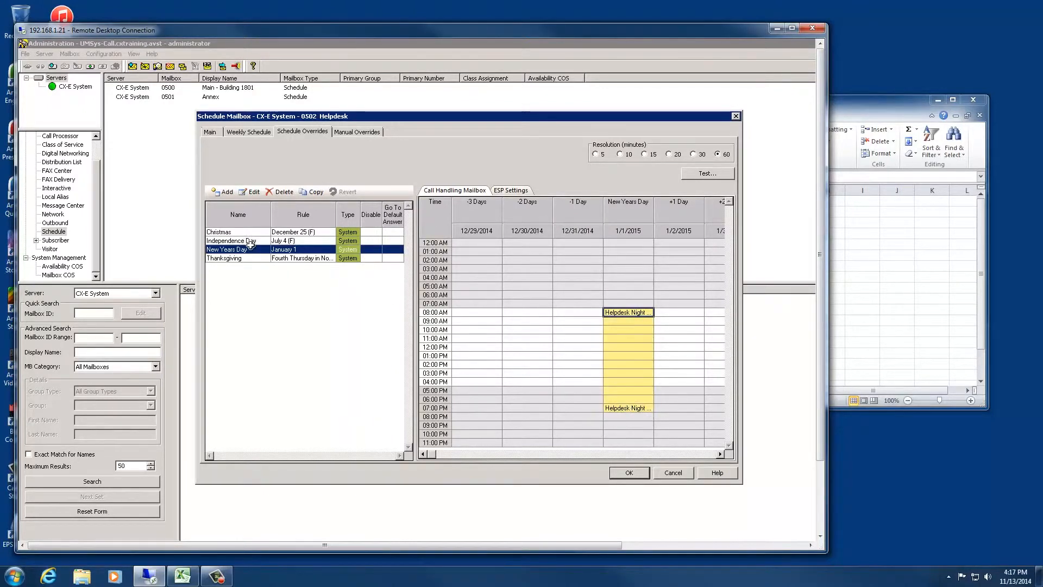
# - Assign Helpdesk Night Menu (3012) to the 08:00 AM through 07:00 PM rows on Thanksgiving and the following day, and save the Helpdesk mailbox
pyautogui.click(251, 258)
pyautogui.click(631, 314)
pyautogui.click(647, 312)
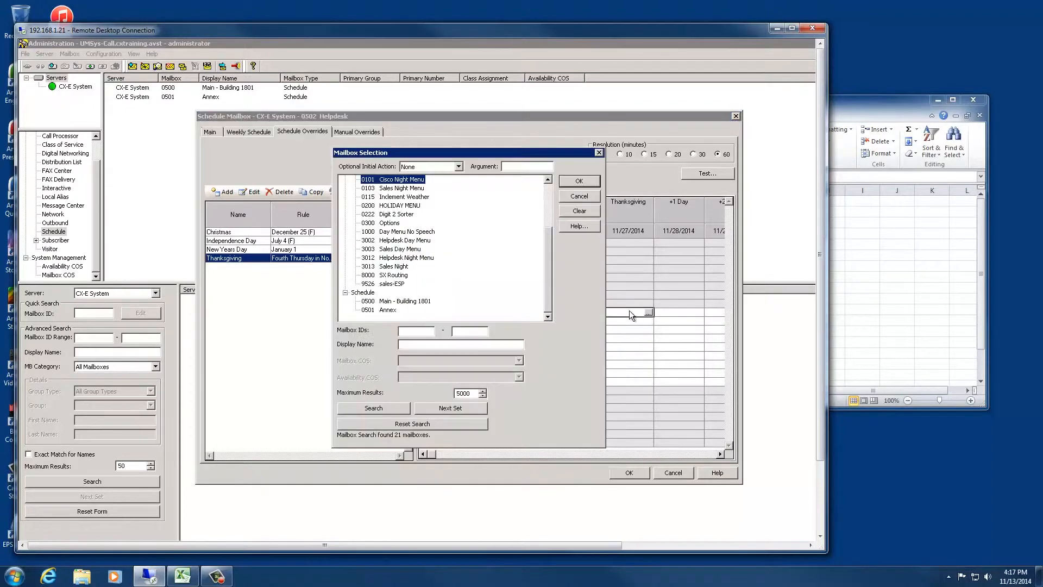
pyautogui.click(412, 259)
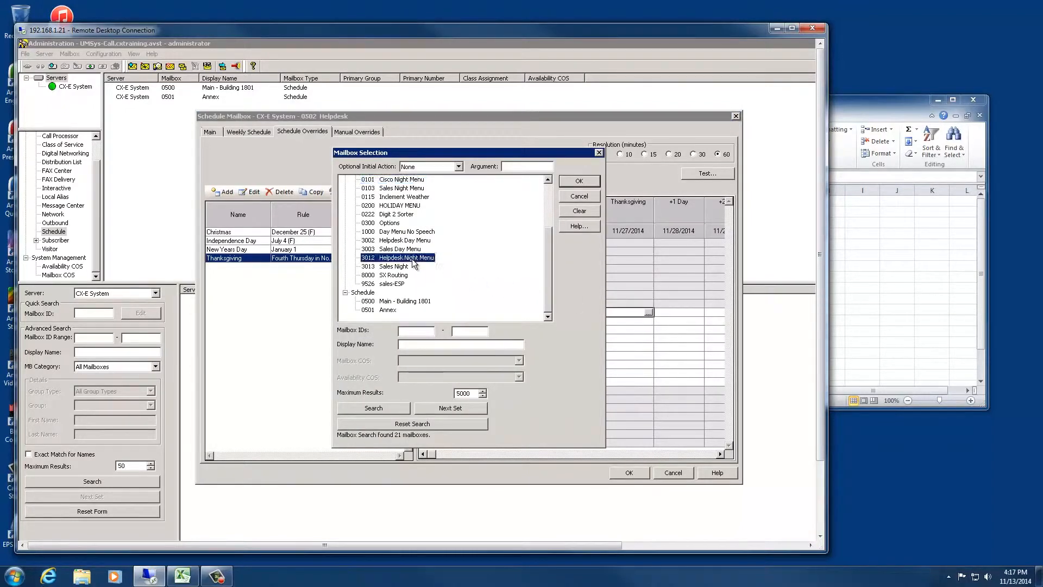
pyautogui.click(579, 181)
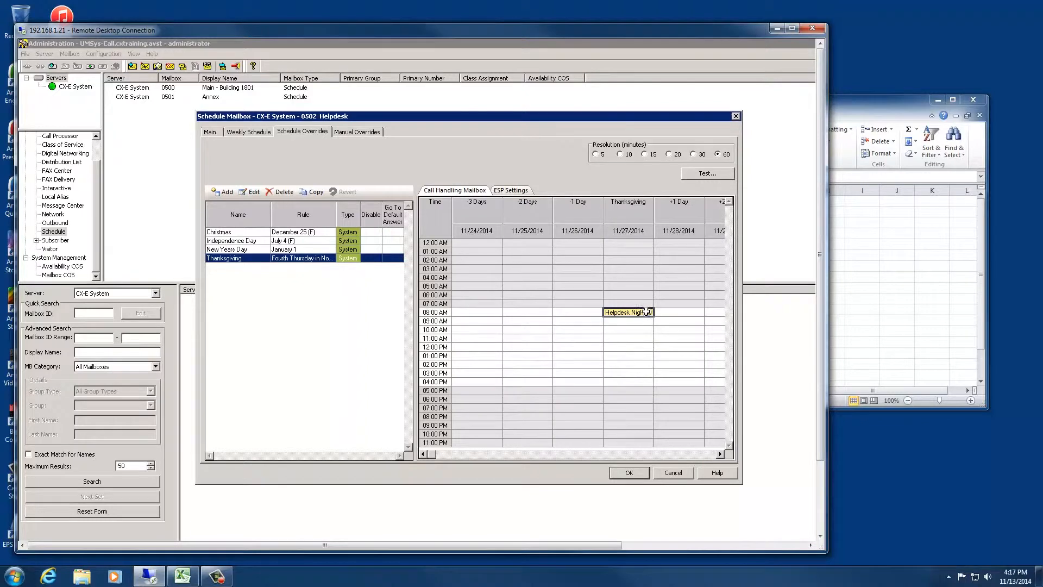
pyautogui.click(670, 315)
pyautogui.moveTo(671, 314); pyautogui.dragTo(669, 406)
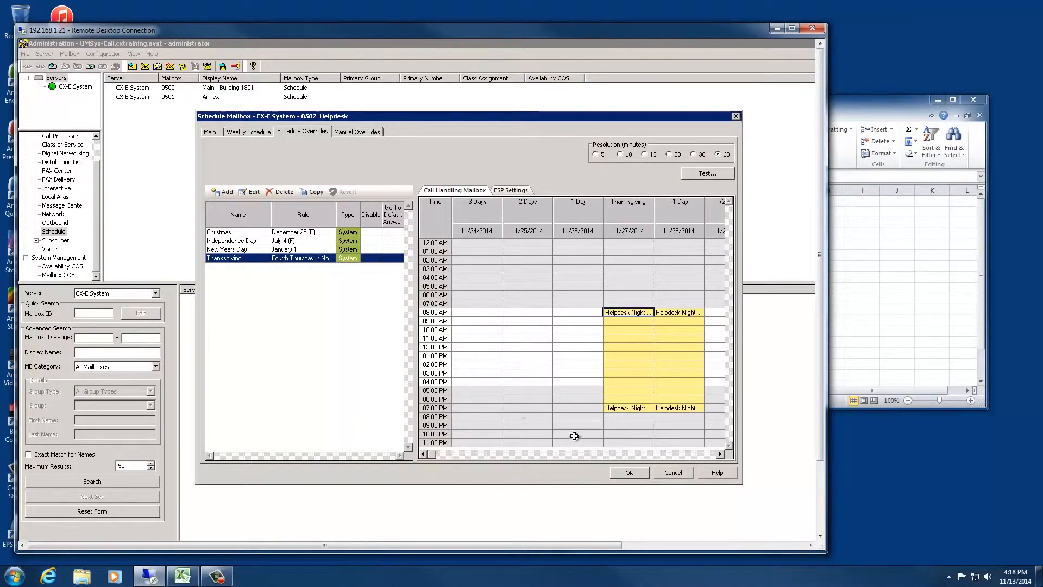
pyautogui.click(629, 473)
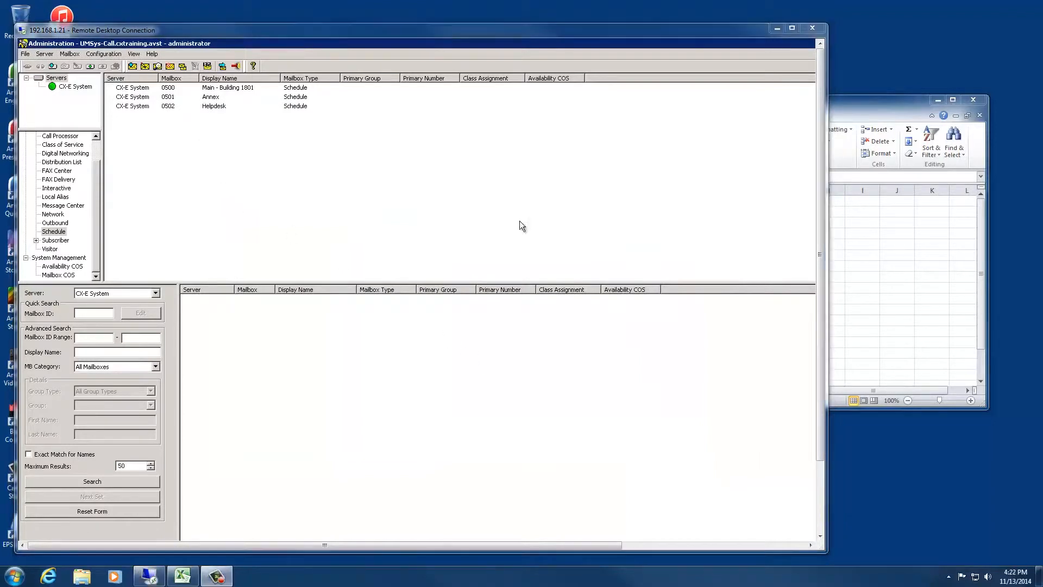
# - Add another schedule mailbox on the CX-E System numbered 0503 with the display name Sales
pyautogui.rightClick(284, 160)
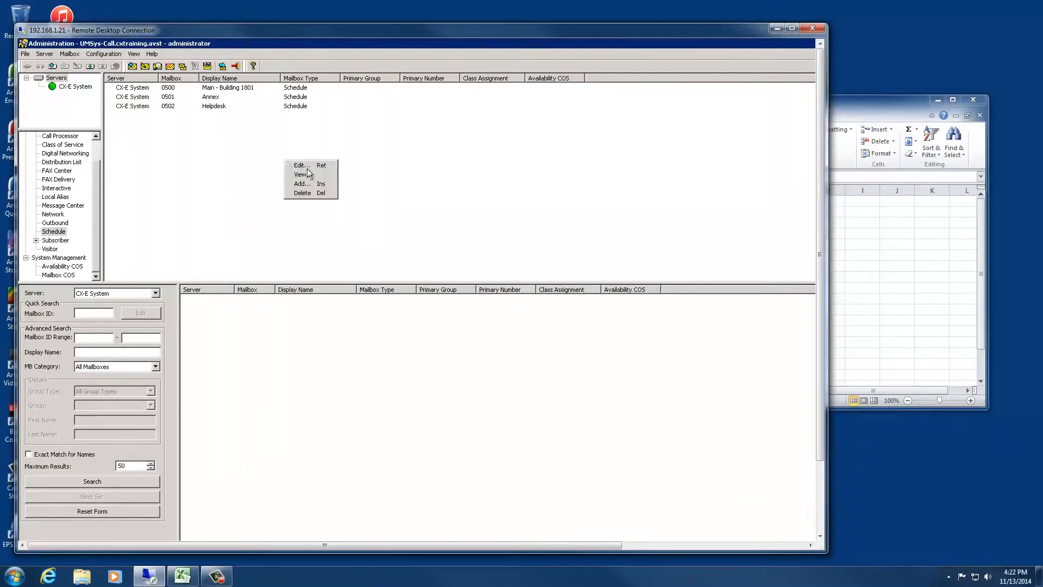
pyautogui.click(310, 184)
pyautogui.click(613, 309)
pyautogui.write('0503')
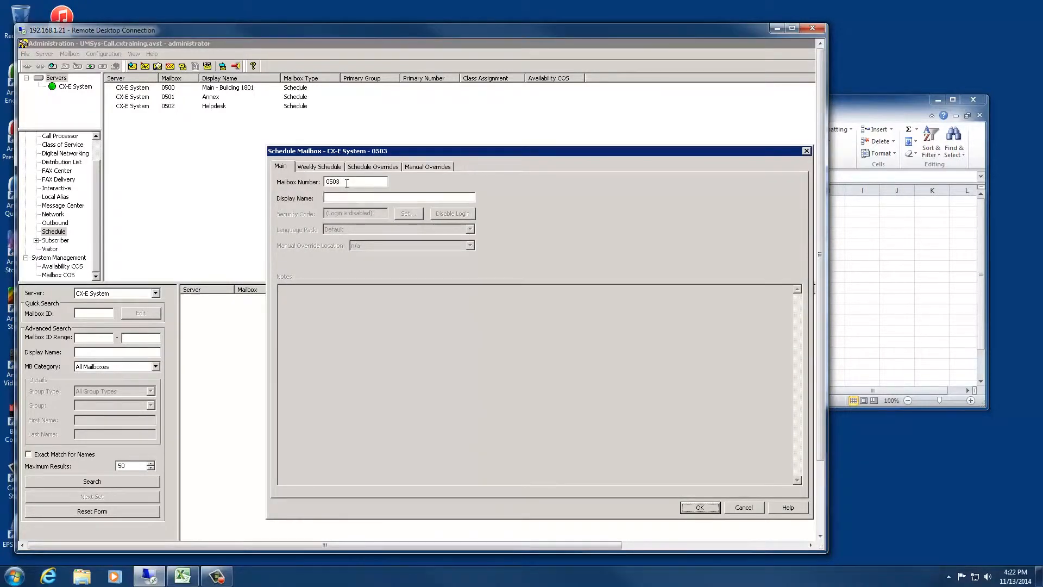
pyautogui.click(349, 198)
pyautogui.write('Sales')
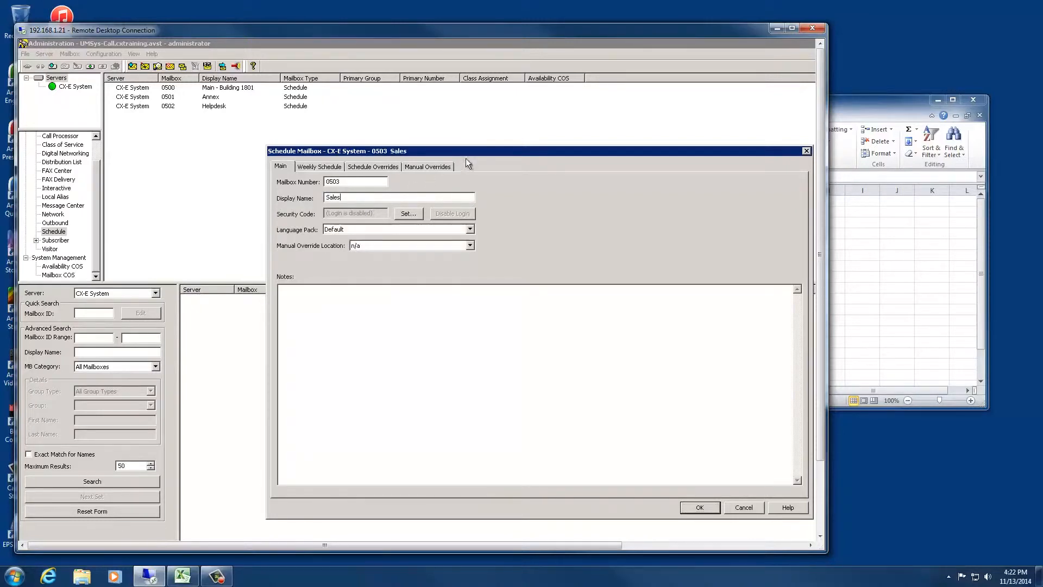
# - Check the sales hours in the SX workbook, and assign Sales Night (3013) to every hour of all seven days in the weekly schedule
pyautogui.moveTo(466, 158); pyautogui.dragTo(389, 135)
pyautogui.click(228, 145)
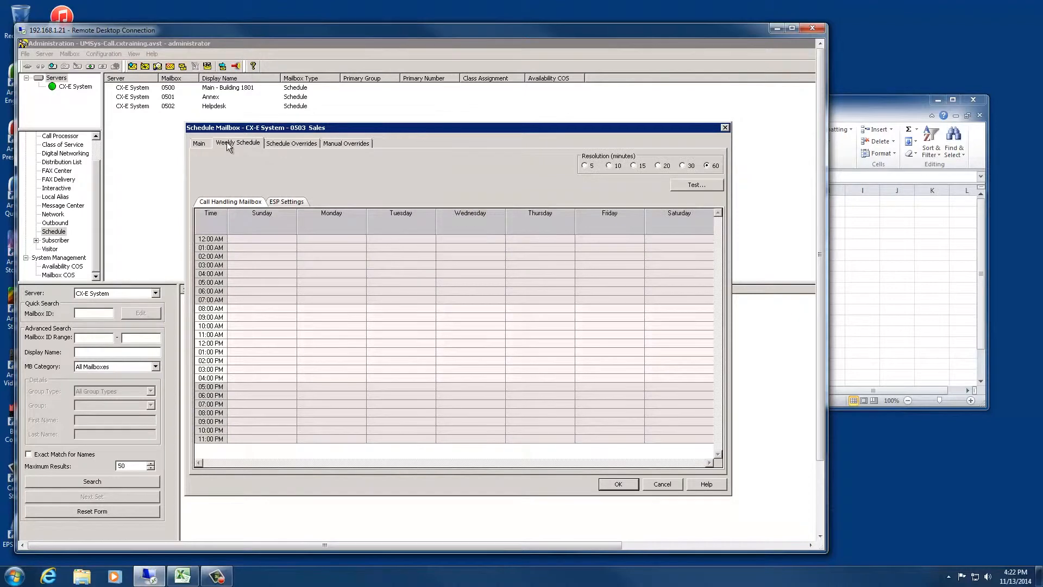
pyautogui.click(848, 228)
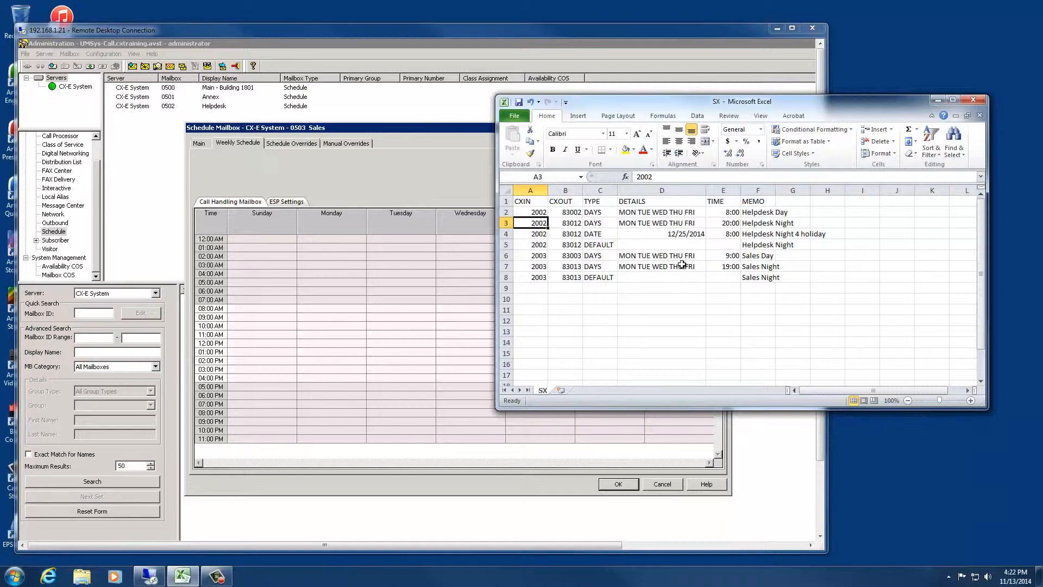
pyautogui.click(296, 239)
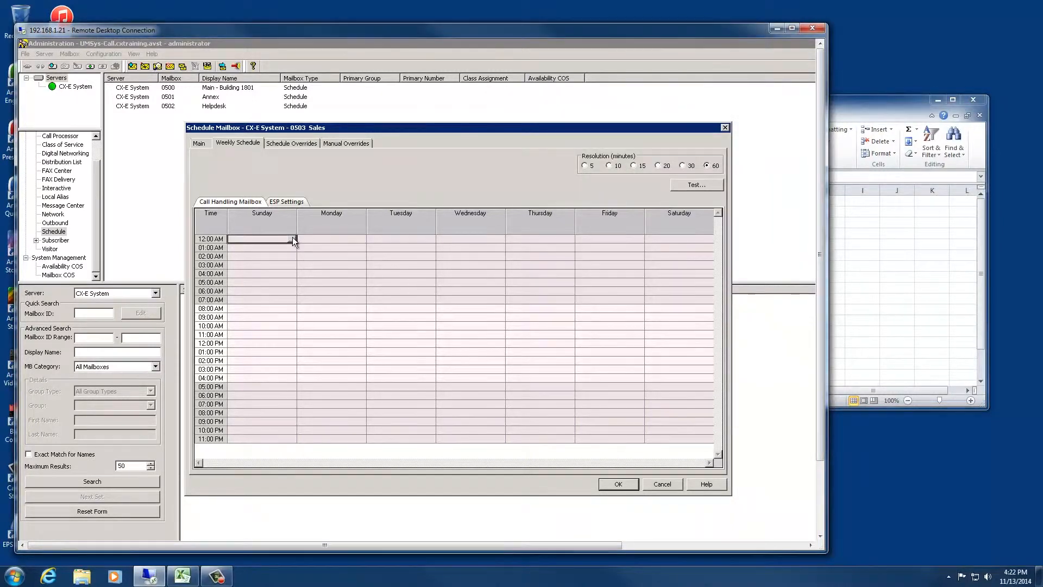
pyautogui.click(292, 239)
pyautogui.click(383, 269)
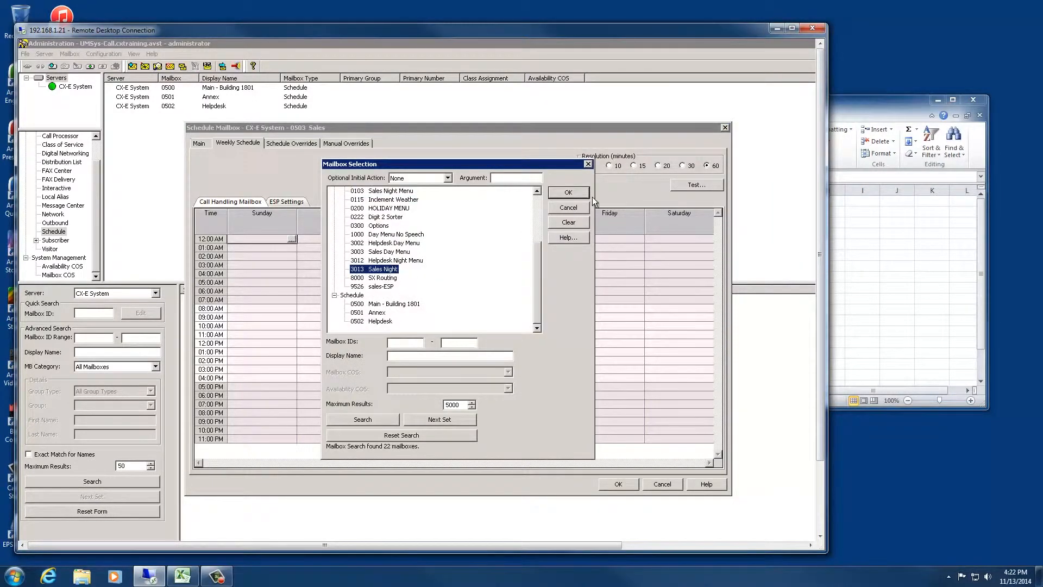
pyautogui.click(582, 192)
pyautogui.moveTo(291, 241); pyautogui.dragTo(669, 440)
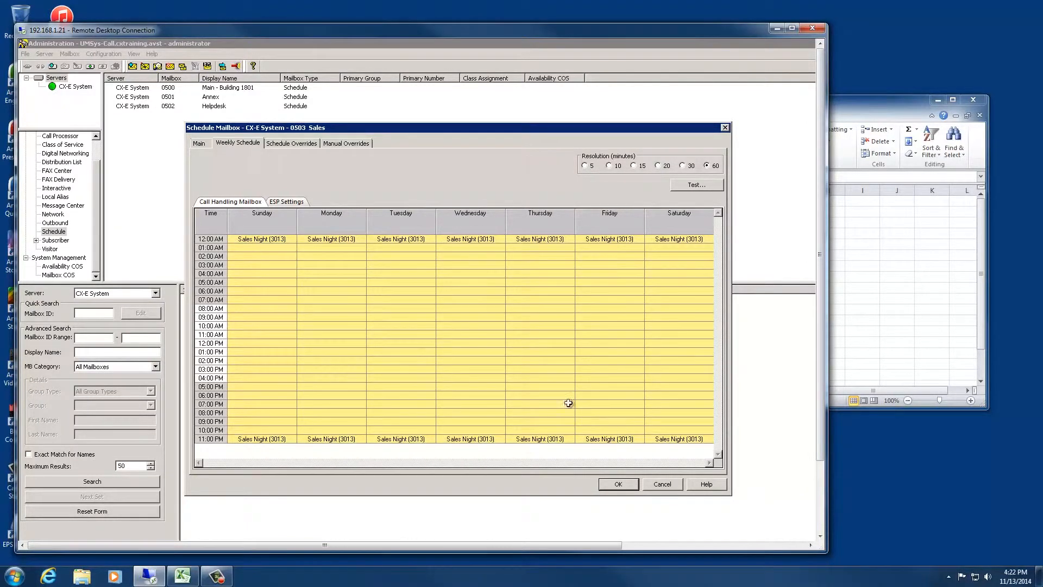
# - Assign Sales Day Menu (3003) to the 09:00 AM through 06:00 PM rows, Monday to Friday, in the weekly schedule
pyautogui.click(343, 309)
pyautogui.click(361, 308)
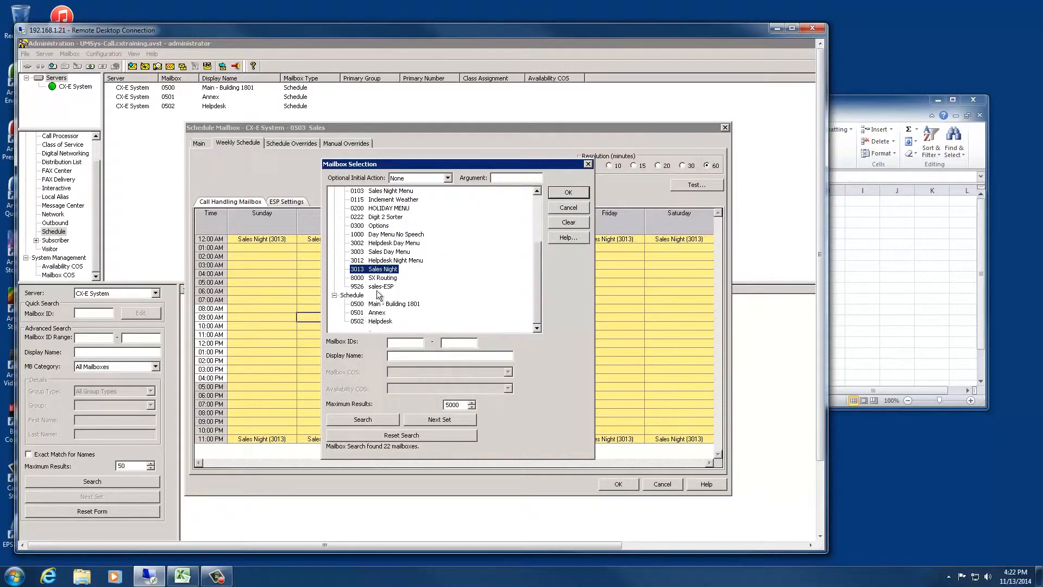
pyautogui.click(392, 252)
pyautogui.click(559, 194)
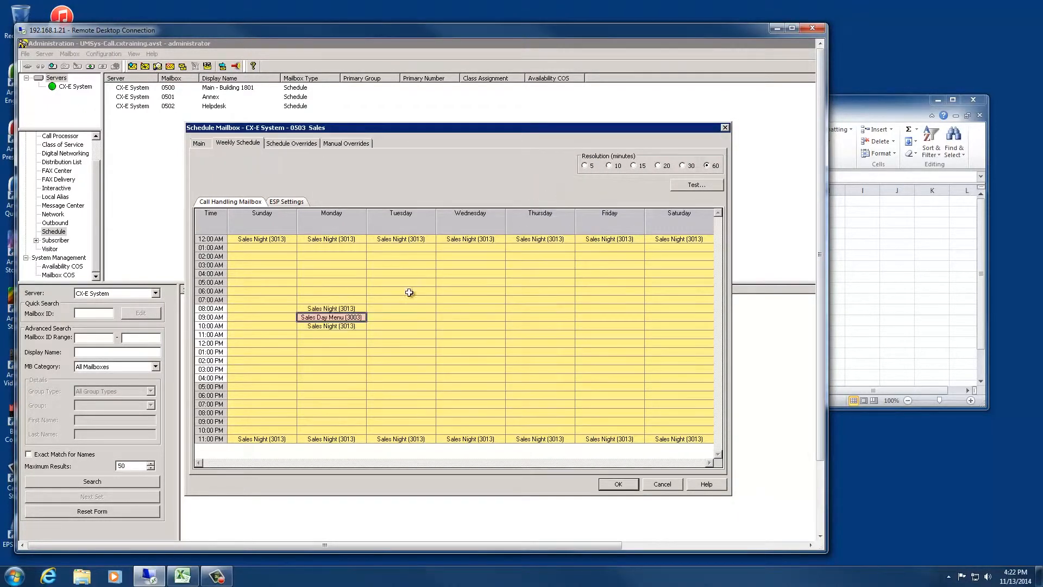
pyautogui.moveTo(349, 318); pyautogui.dragTo(598, 399)
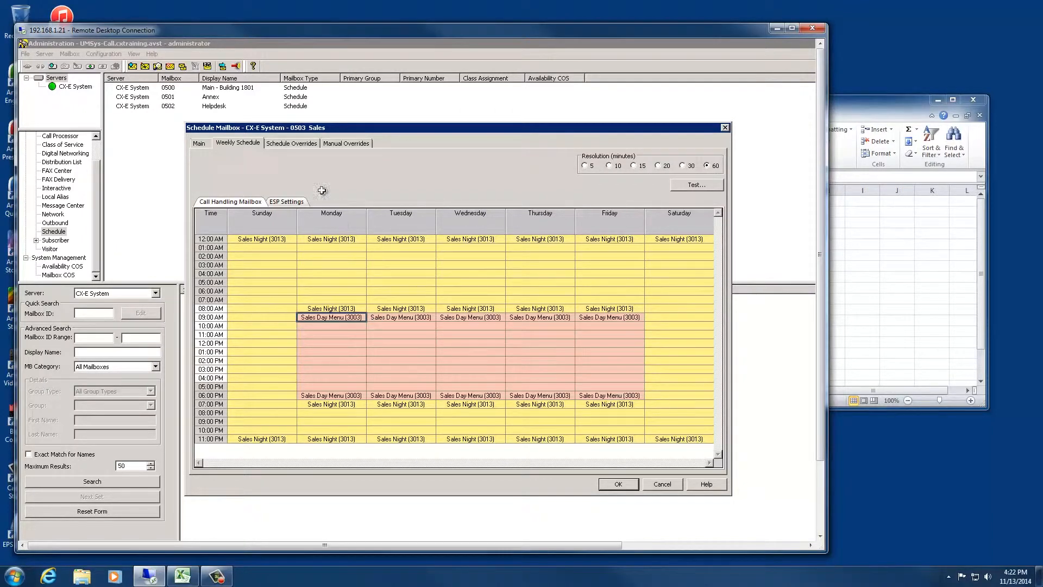
# - In the Sales mailbox's Christmas override, assign Sales Night (3013) to the 09:00 AM through 06:00 PM rows on 12/25/2014
pyautogui.click(292, 144)
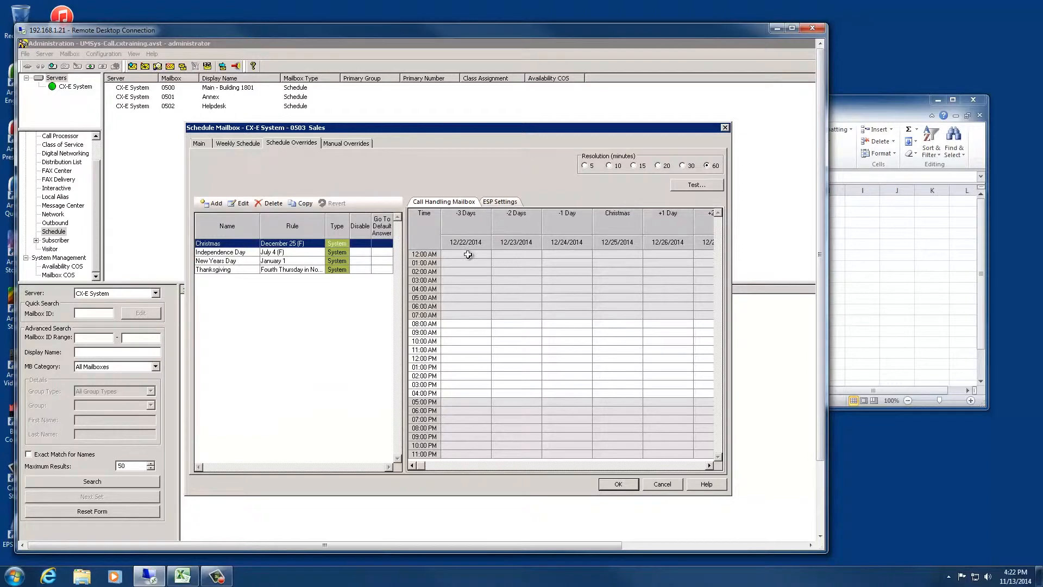
pyautogui.click(623, 333)
pyautogui.click(637, 333)
pyautogui.click(409, 268)
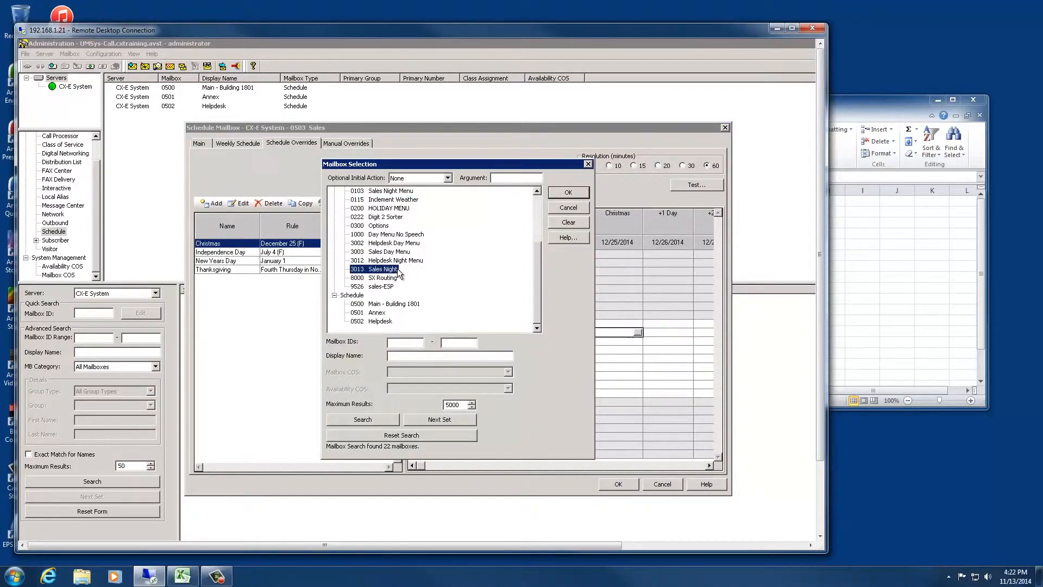
pyautogui.click(568, 193)
pyautogui.moveTo(609, 333); pyautogui.dragTo(617, 412)
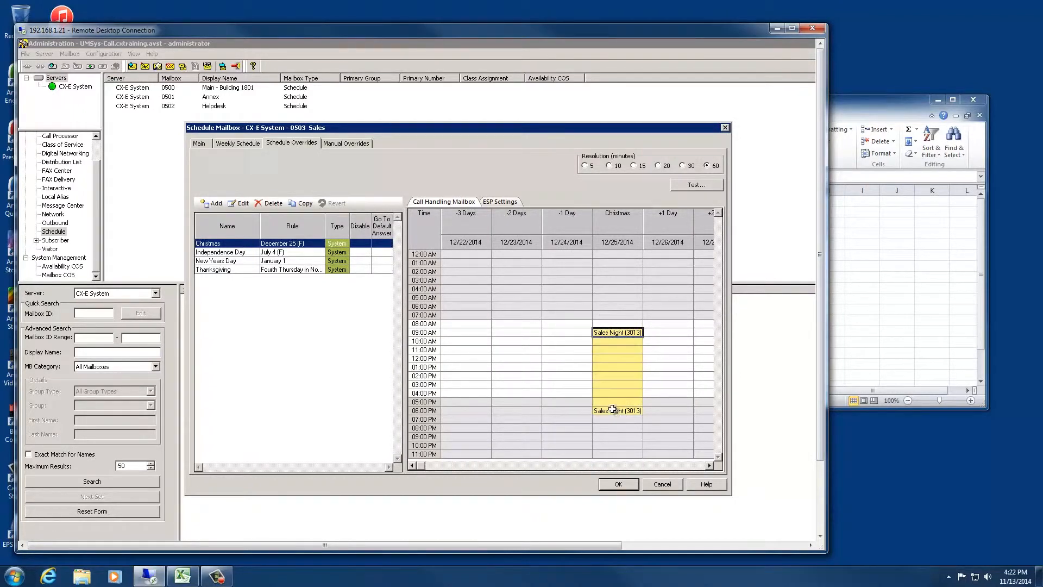
# - In the Independence Day override, assign Sales Night (3013) to the 09:00 AM through 06:00 PM rows on 7/3/2015
pyautogui.click(239, 252)
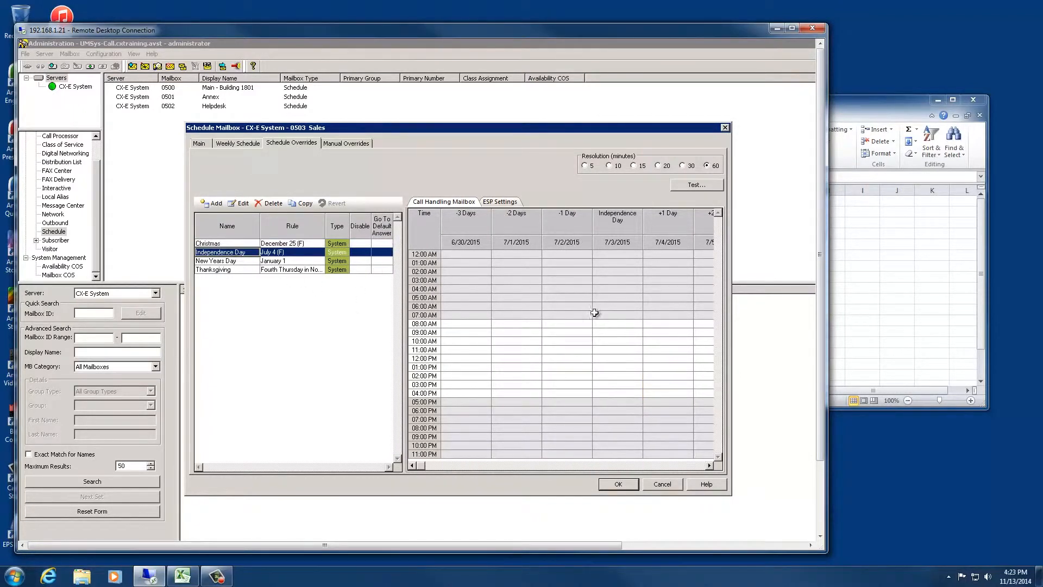
pyautogui.doubleClick(640, 333)
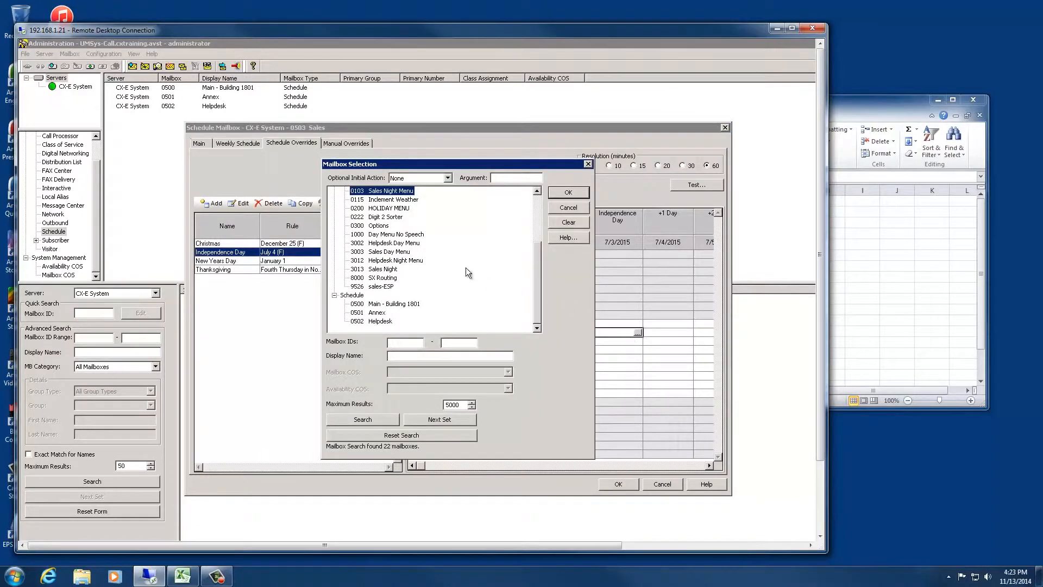
pyautogui.click(388, 269)
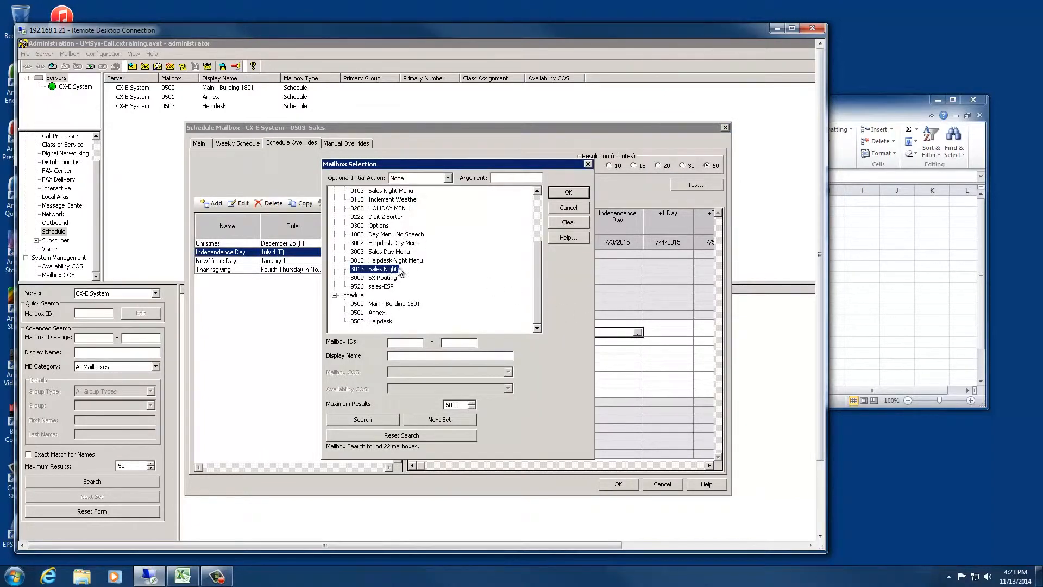
pyautogui.click(551, 193)
pyautogui.moveTo(619, 333); pyautogui.dragTo(619, 406)
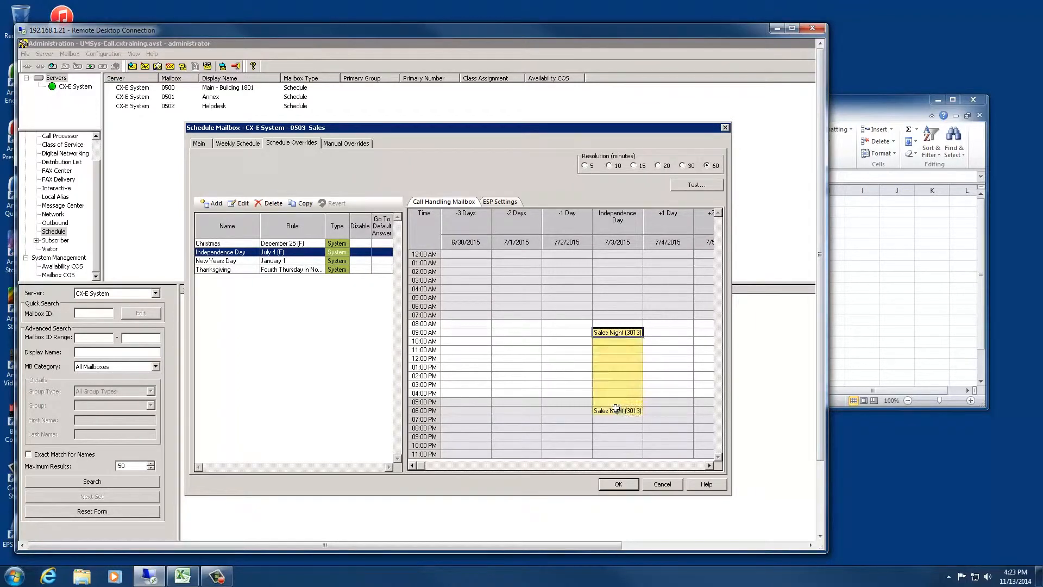
# - In the New Years Day override, assign Sales Night (3013) to the 09:00 AM through 06:00 PM rows on 1/1/2015
pyautogui.click(250, 261)
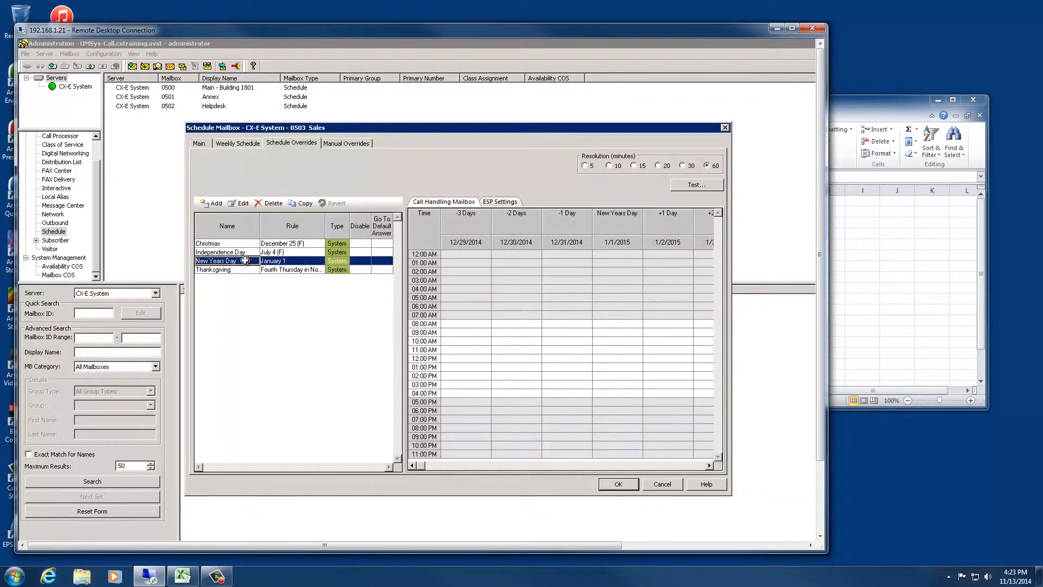
pyautogui.click(624, 333)
pyautogui.click(636, 332)
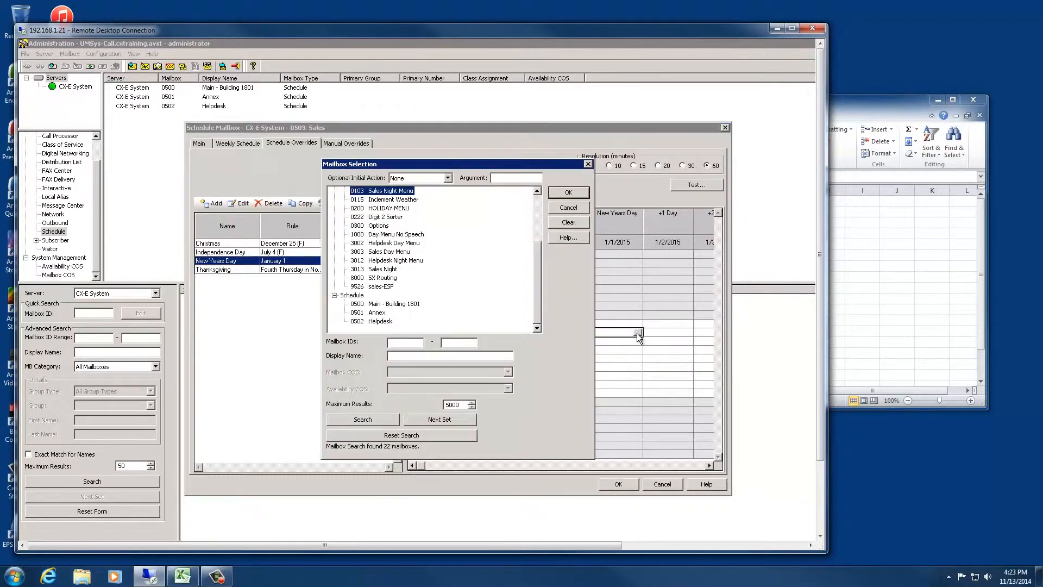
pyautogui.click(385, 269)
pyautogui.click(575, 193)
pyautogui.moveTo(624, 332); pyautogui.dragTo(617, 411)
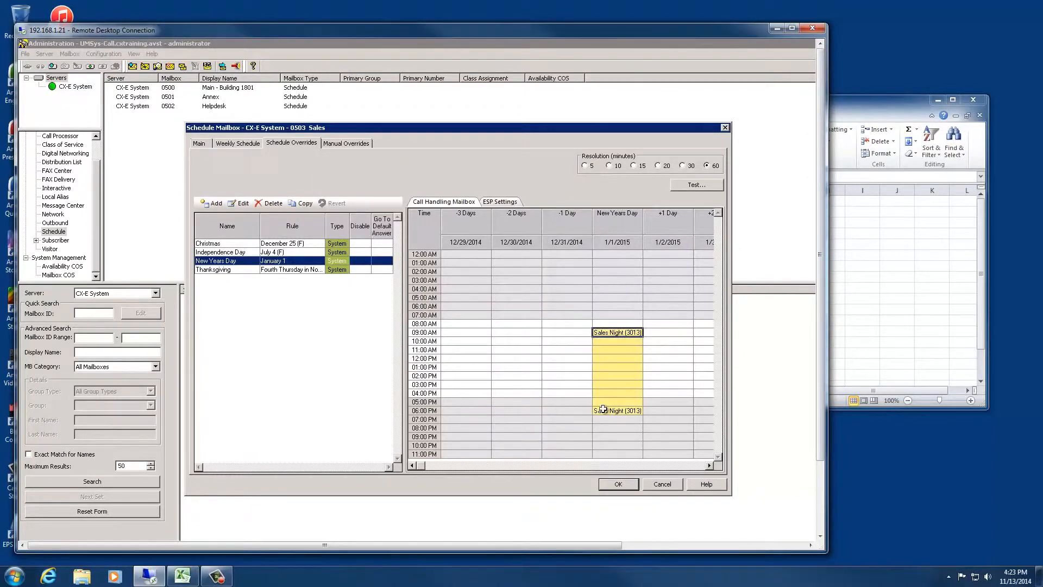
# - In the Thanksgiving override, assign Sales Night (3013) to the 09:00 AM through 06:00 PM rows on 11/27/2014 and save the Sales mailbox
pyautogui.click(239, 270)
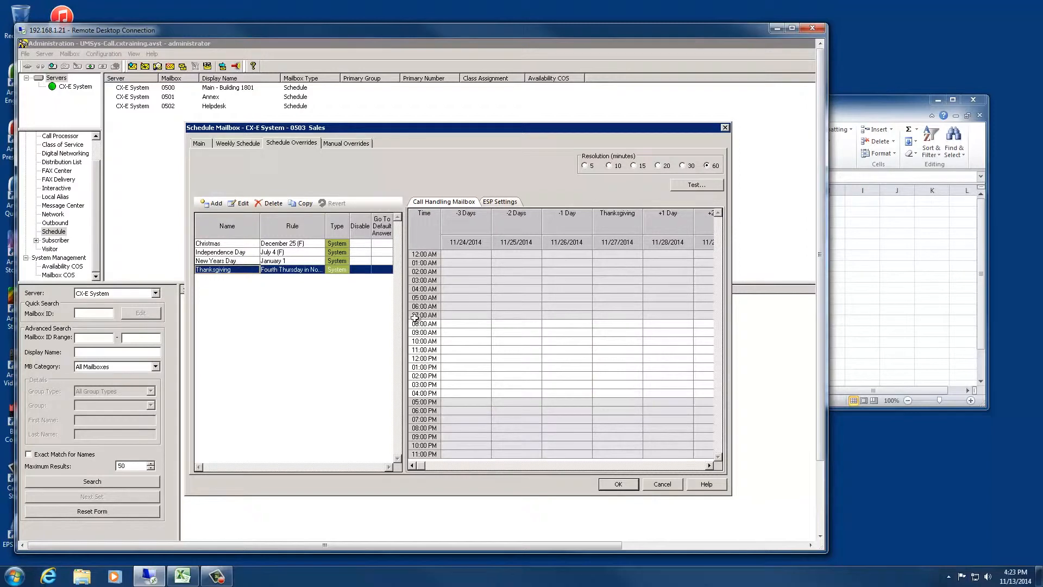
pyautogui.click(627, 331)
pyautogui.click(637, 333)
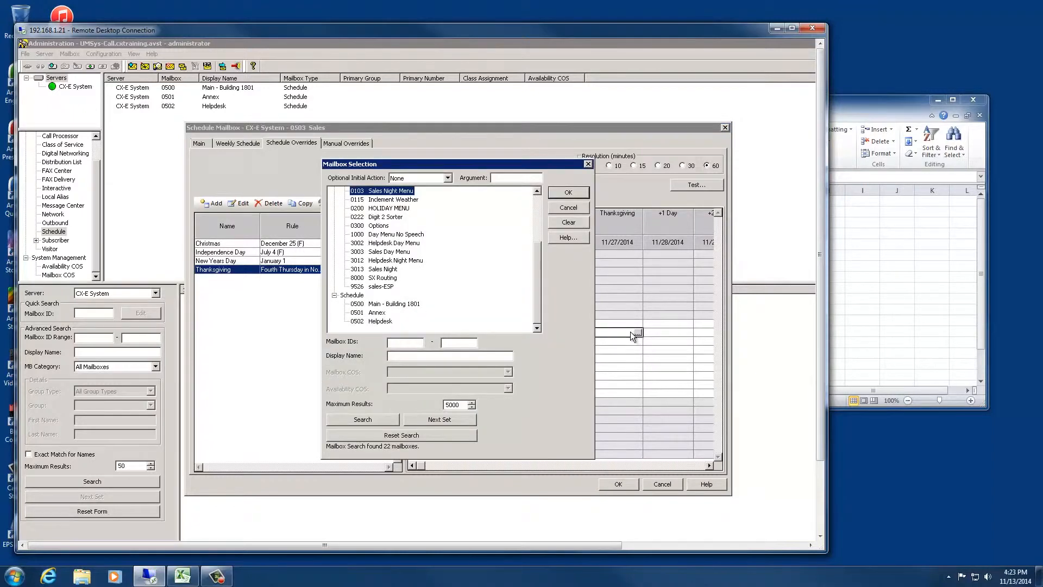
pyautogui.click(415, 266)
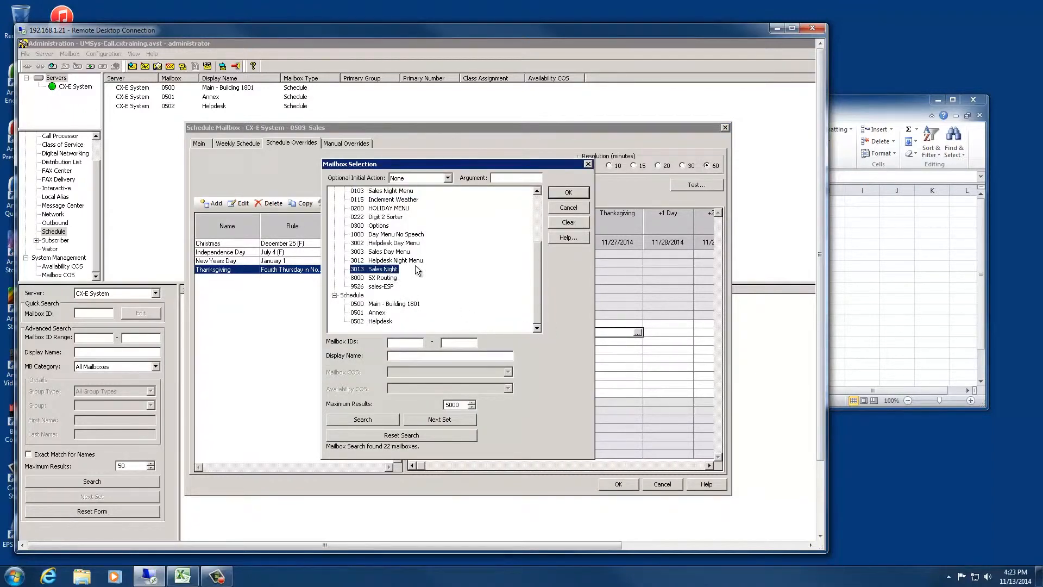
pyautogui.click(565, 193)
pyautogui.moveTo(624, 336); pyautogui.dragTo(661, 407)
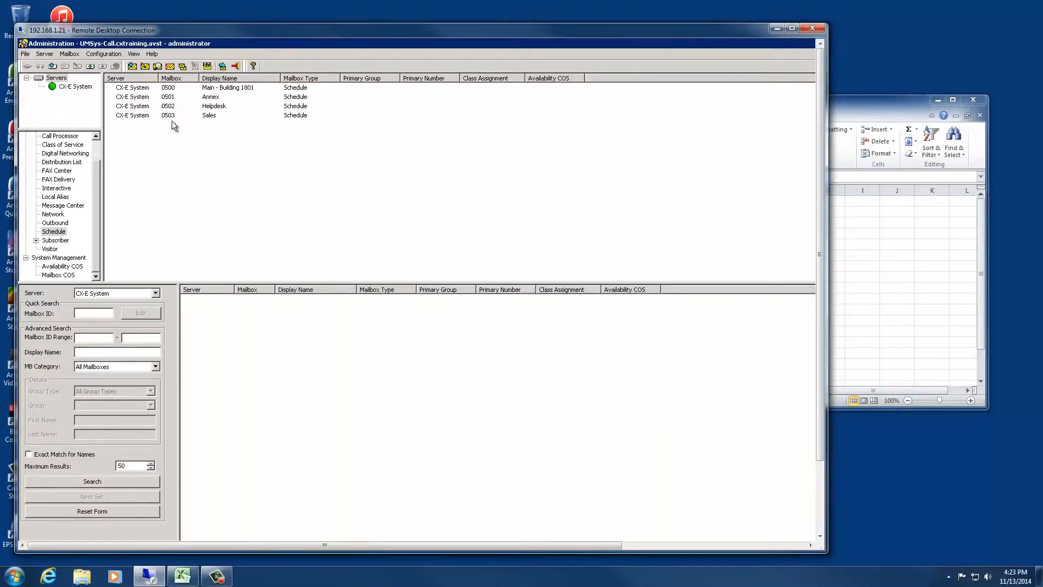
# - Delete subscriber mailboxes 2002 (Routing, Helpdesk) and 2003 (Routing, Sales), leaving their sponsored mailboxes in place but releasing sponsorship
pyautogui.moveTo(99, 178)
pyautogui.mouseDown()
pyautogui.moveTo(96, 148)
pyautogui.moveTo(96, 165)
pyautogui.mouseUp()
pyautogui.click(54, 258)
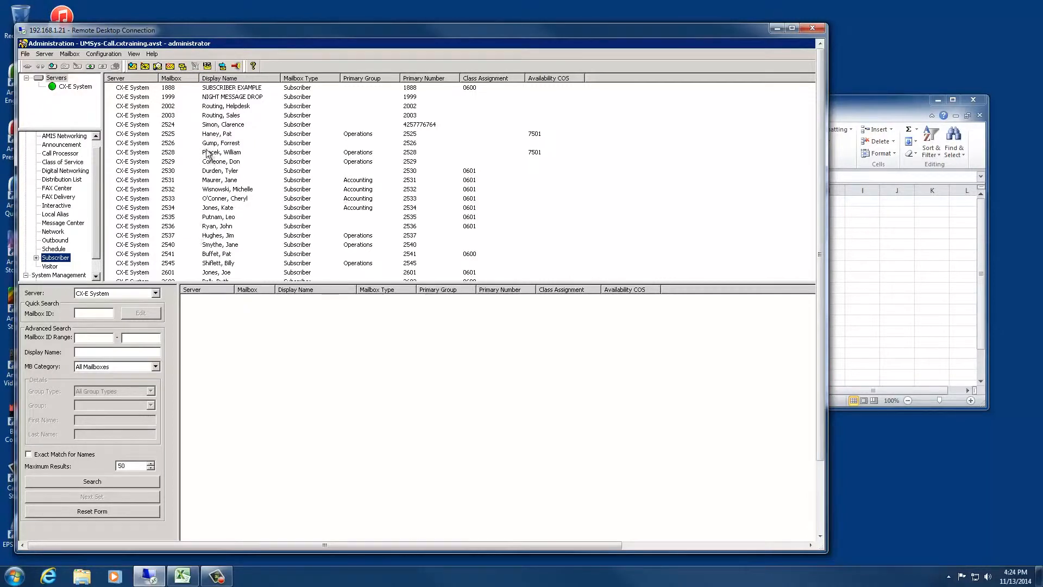
pyautogui.click(178, 107)
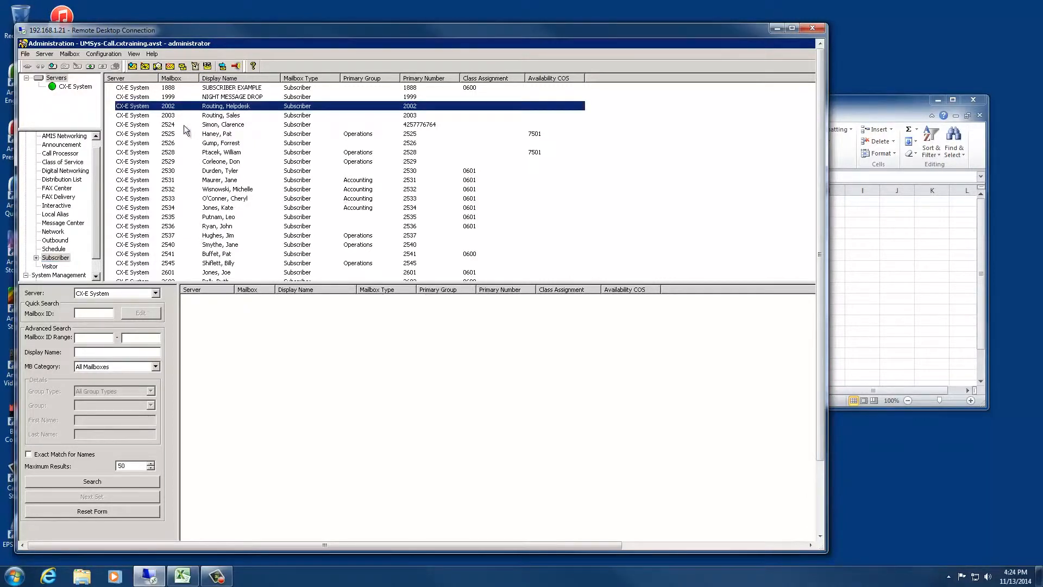
pyautogui.keyDown('shift'); pyautogui.click(177, 114); pyautogui.keyUp('shift')
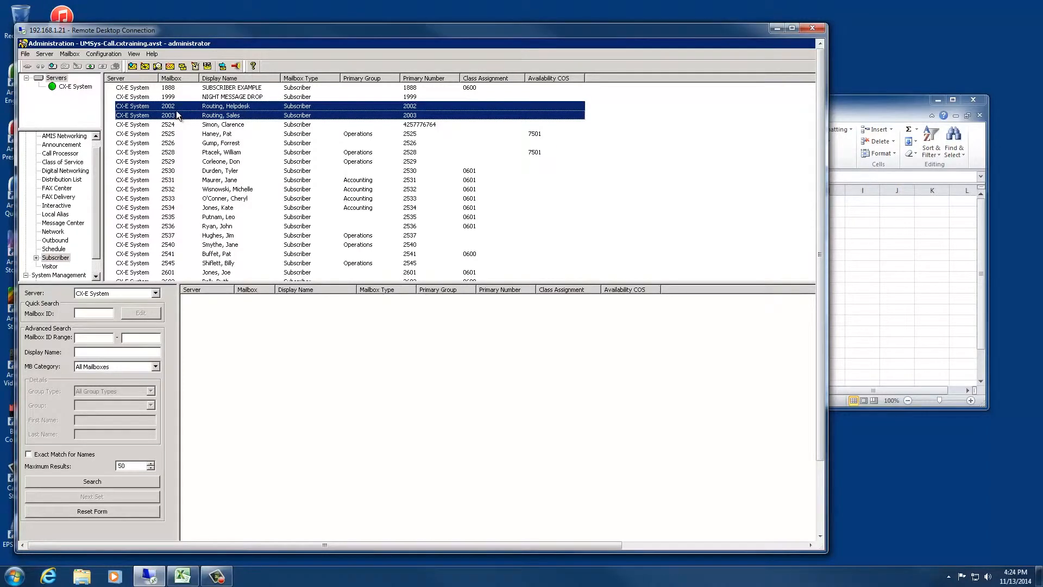
pyautogui.rightClick(176, 110)
pyautogui.click(194, 145)
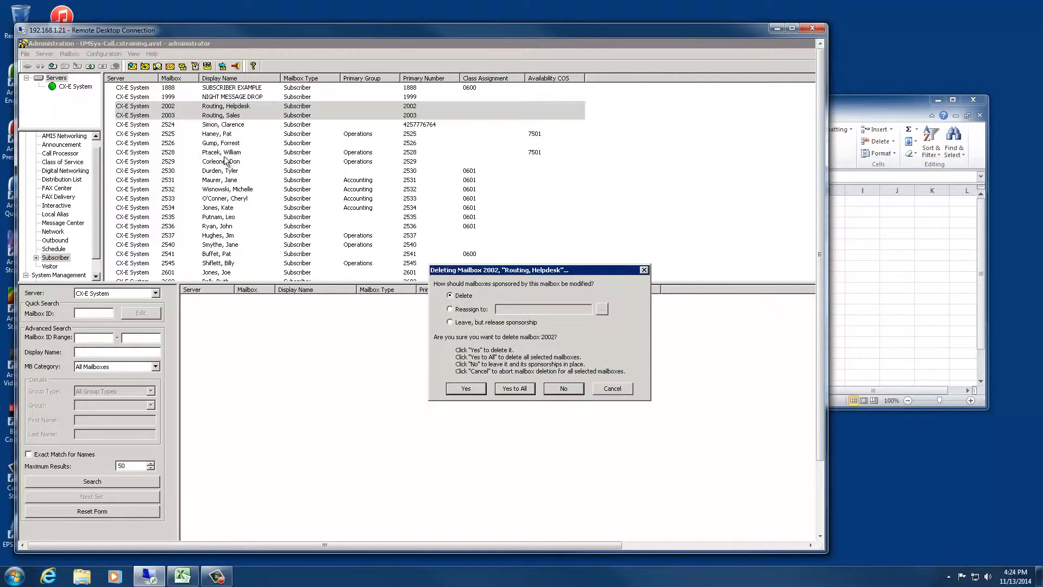
pyautogui.click(458, 323)
pyautogui.click(515, 389)
# - In the system configuration's call routing, add a Phantom entry with service number 2002, checking the number against the SX spreadsheet
pyautogui.click(104, 54)
pyautogui.click(105, 65)
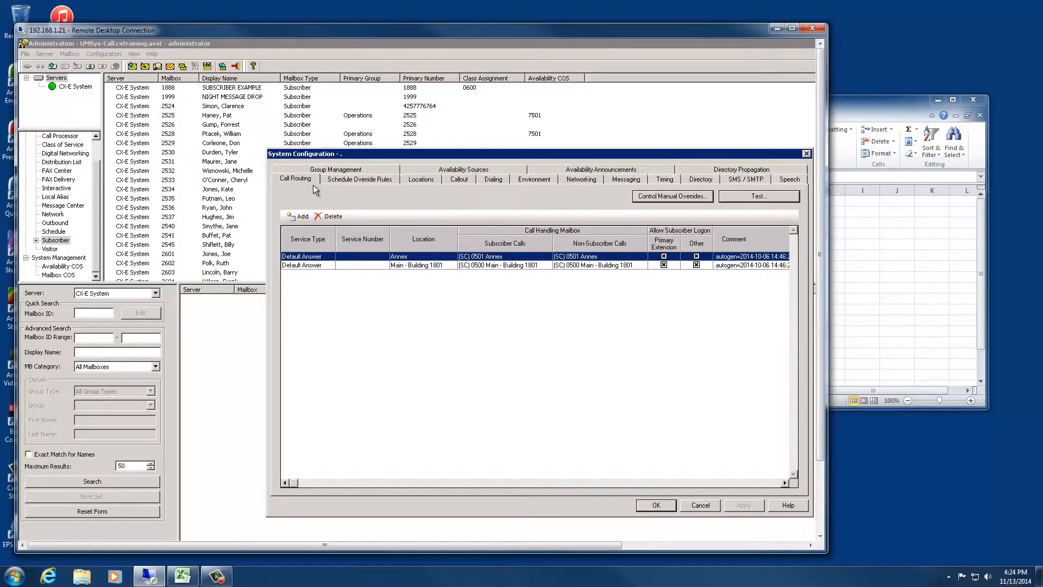
pyautogui.moveTo(344, 154); pyautogui.dragTo(252, 118)
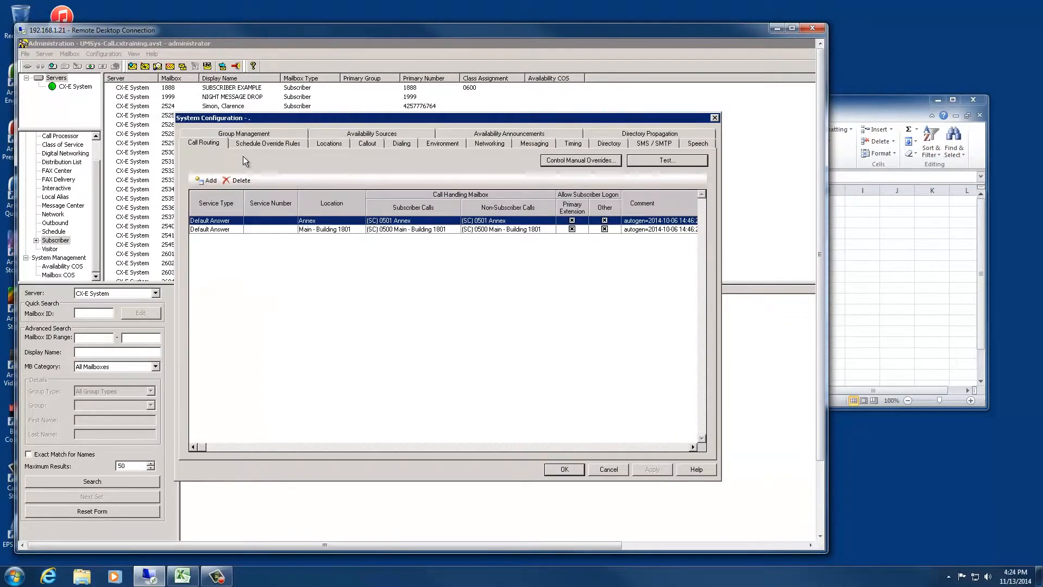
pyautogui.click(209, 181)
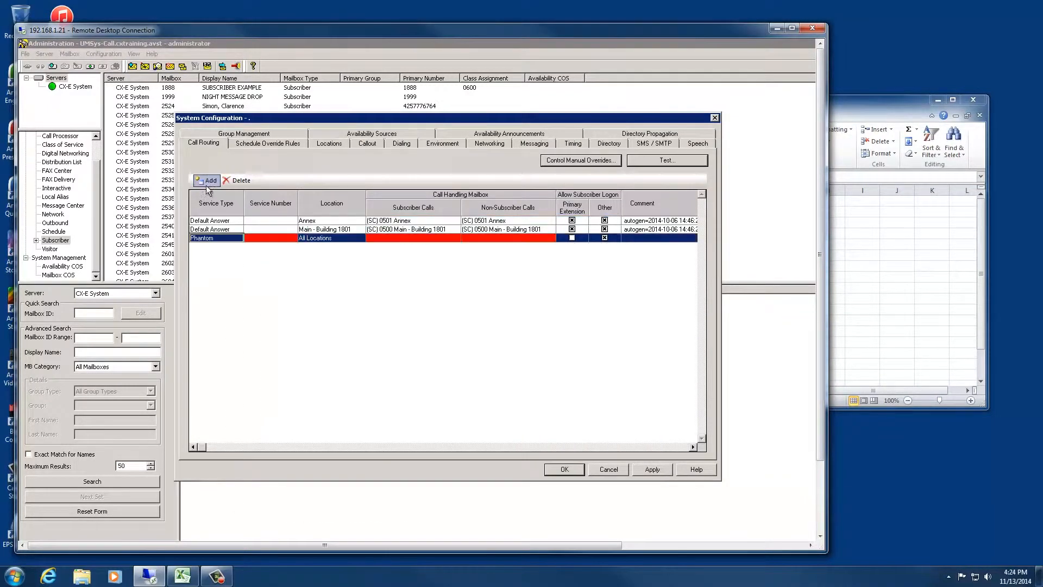
pyautogui.click(246, 239)
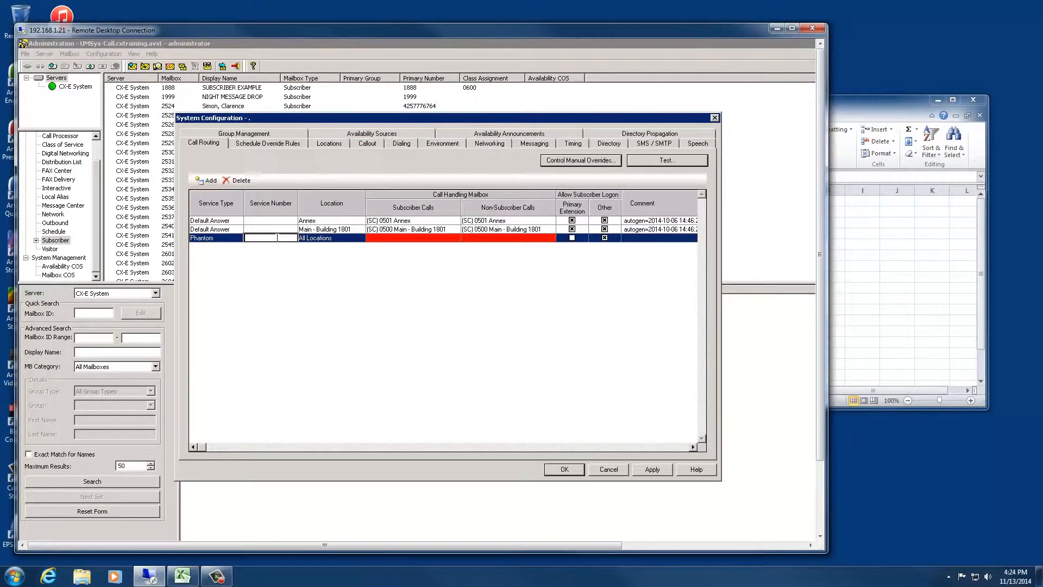
pyautogui.write('2002')
pyautogui.click(869, 245)
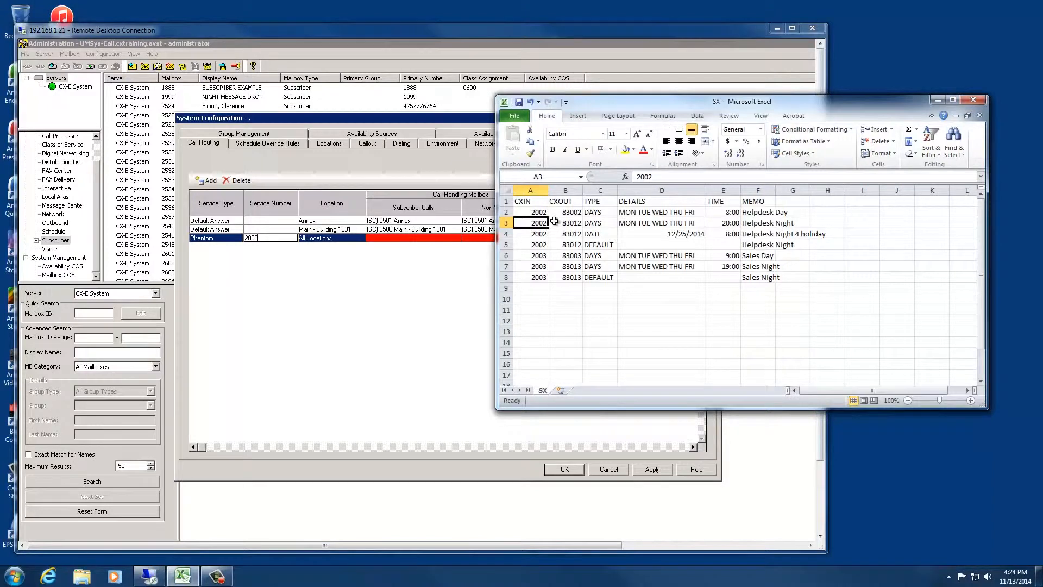
pyautogui.click(442, 271)
# - Keep the 2002 entry on All Locations and set its subscriber call handling mailbox to schedule mailbox 0502 Helpdesk
pyautogui.click(354, 237)
pyautogui.click(356, 238)
pyautogui.click(358, 239)
pyautogui.click(435, 238)
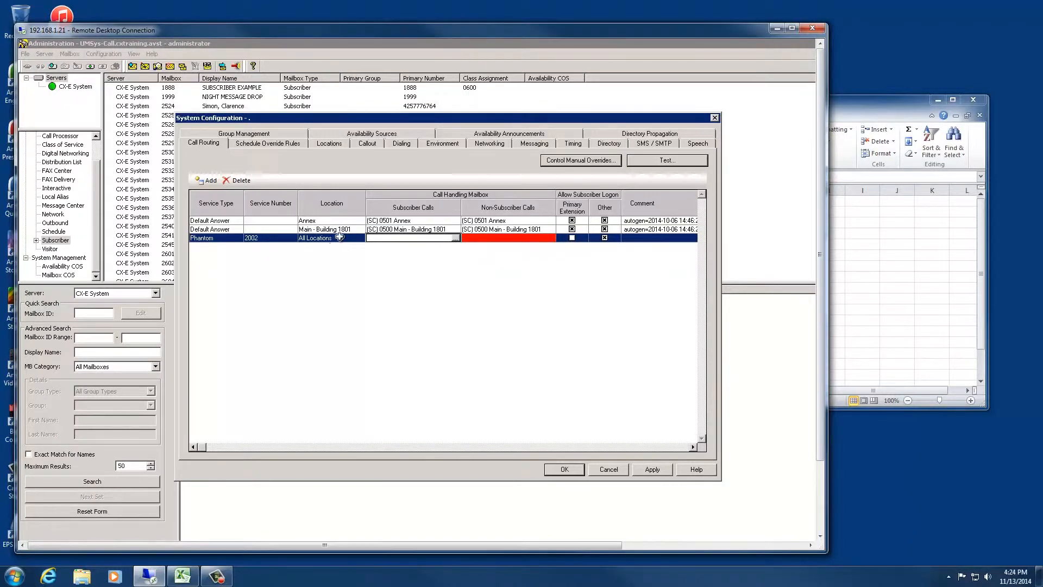
pyautogui.click(455, 238)
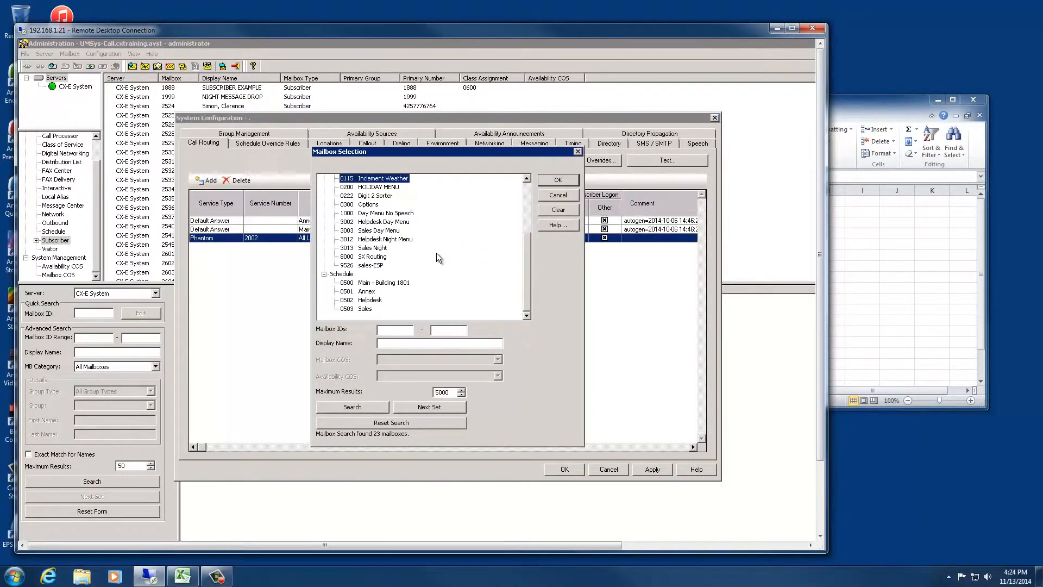
pyautogui.click(370, 300)
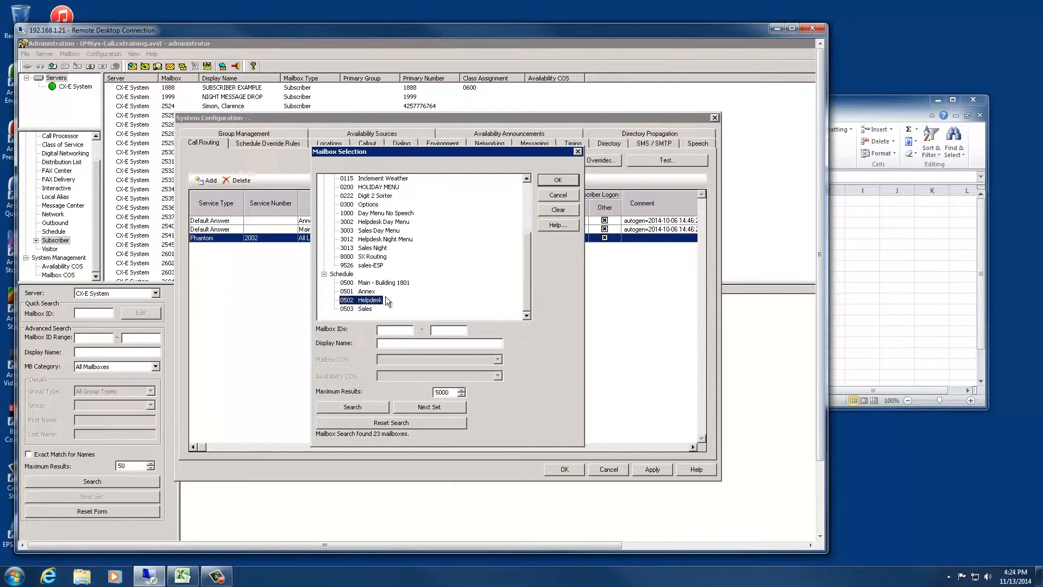
pyautogui.click(558, 181)
# - Disallow Other subscriber logon for the 2002 routing entry and enter the comment Helpdesk
pyautogui.click(604, 237)
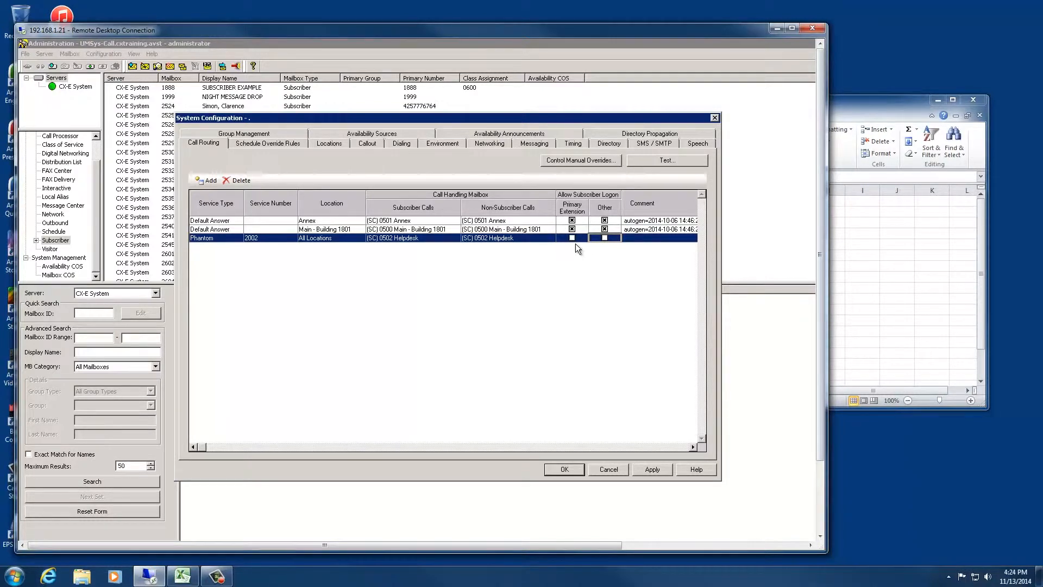
pyautogui.click(644, 238)
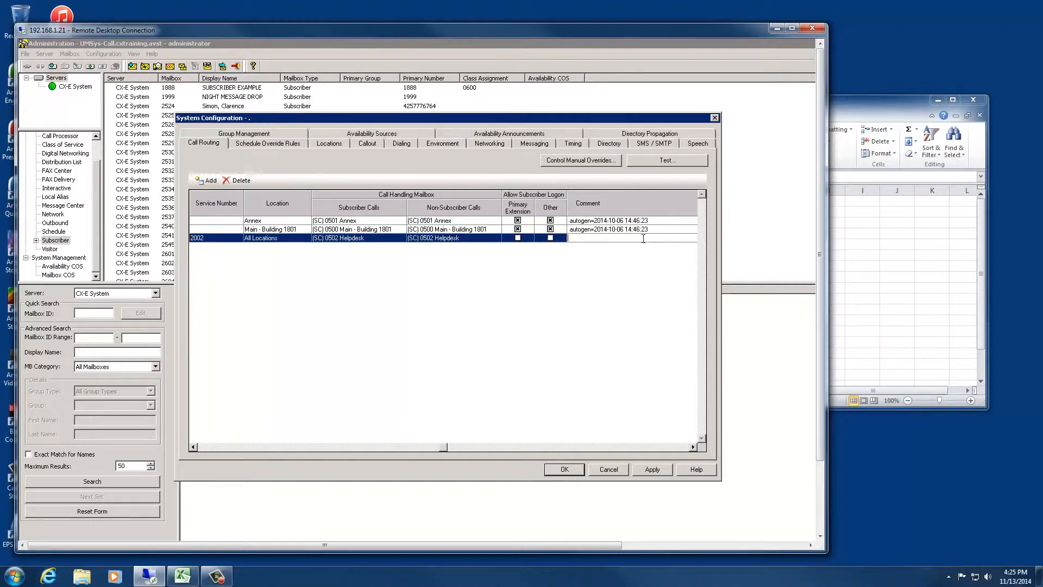
pyautogui.write('Helpdesk')
pyautogui.click(631, 271)
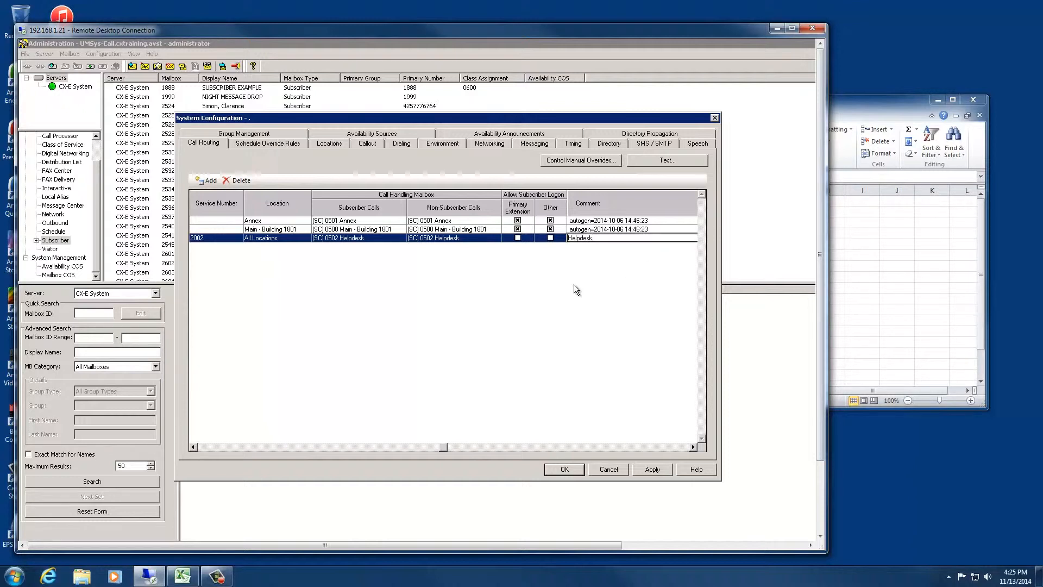
# - Add a Phantom routing entry with service number 2003 and set its call handling mailbox to schedule mailbox 0503 Sales
pyautogui.click(207, 182)
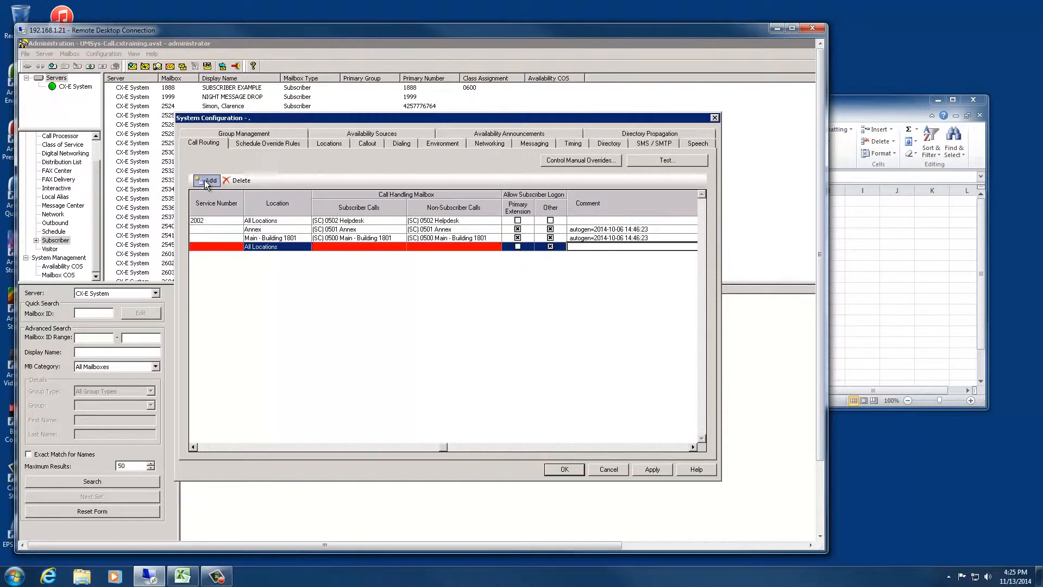
pyautogui.click(221, 246)
pyautogui.write('200')
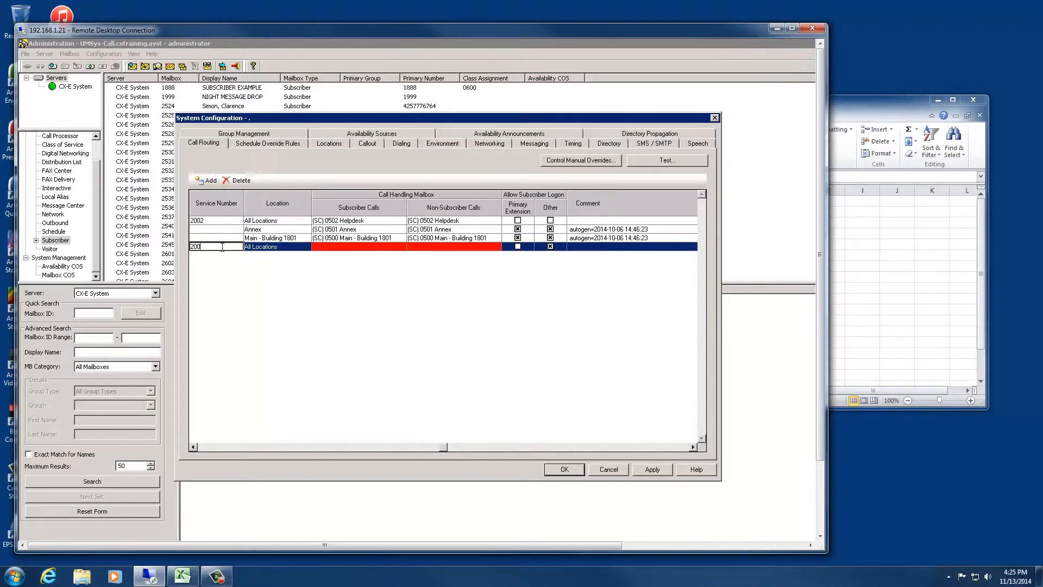
pyautogui.write('3')
pyautogui.press('Tab')
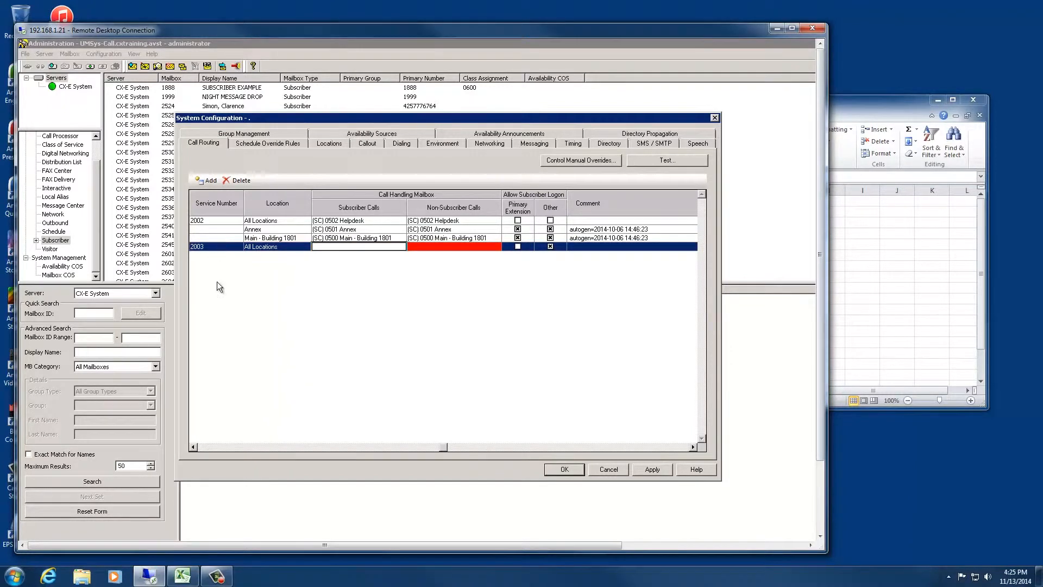
pyautogui.click(399, 247)
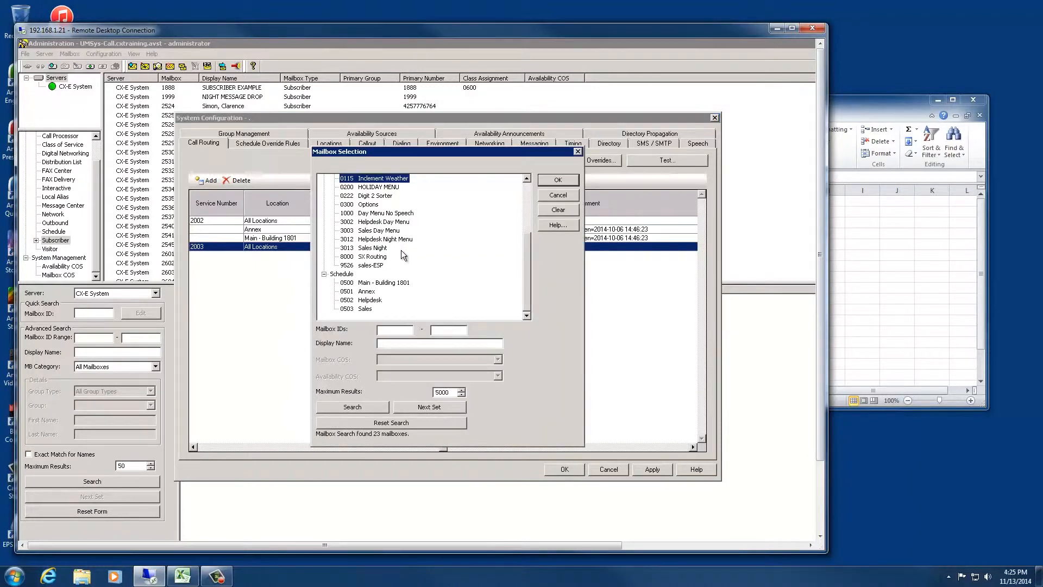
pyautogui.click(367, 308)
pyautogui.click(570, 180)
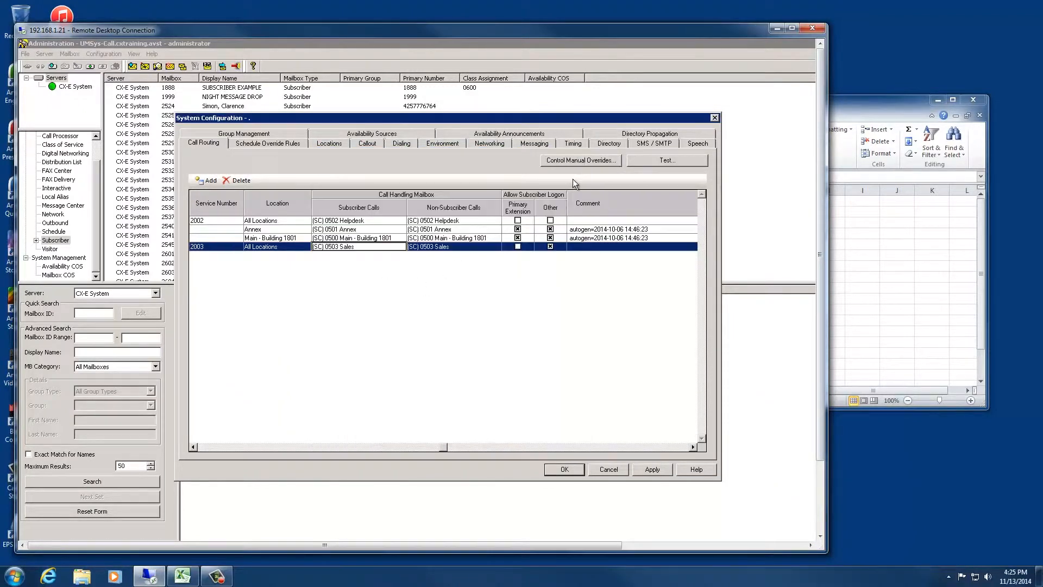
# - Disallow Other subscriber logon for the 2003 entry, enter the comment Sales, and apply the call routing changes
pyautogui.click(550, 247)
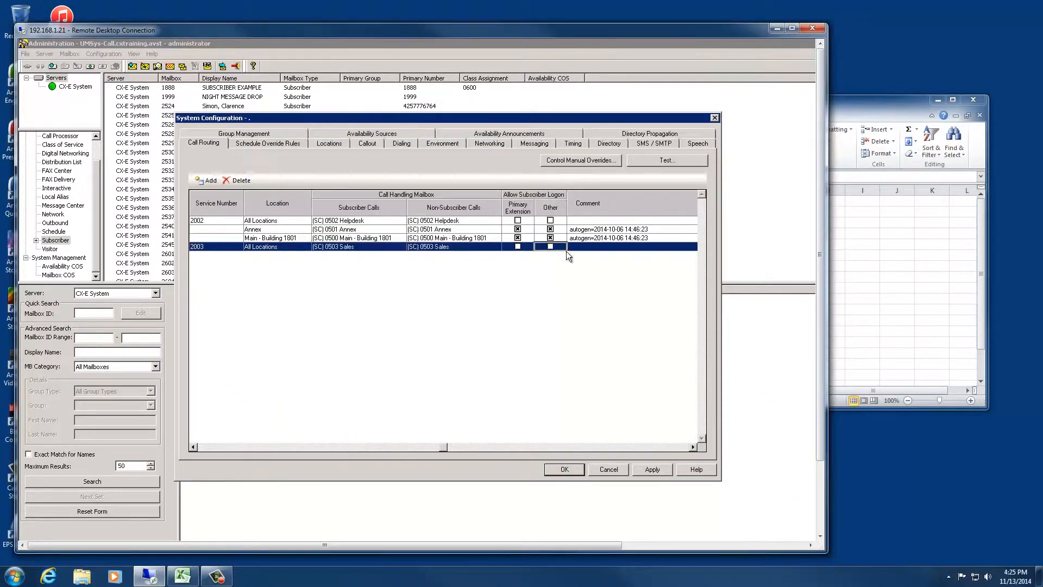
pyautogui.click(583, 247)
pyautogui.write('Sales')
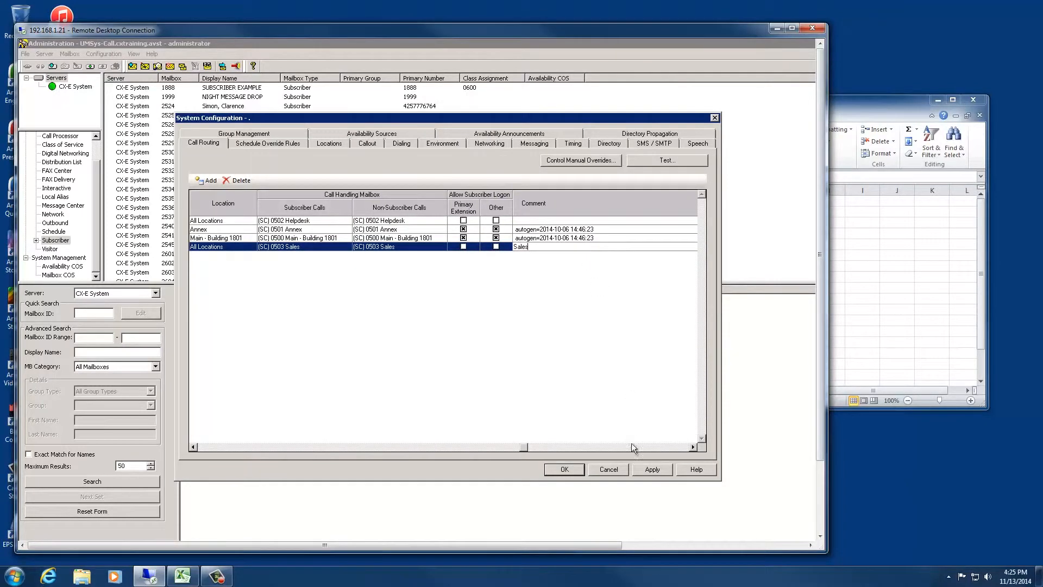
pyautogui.click(652, 469)
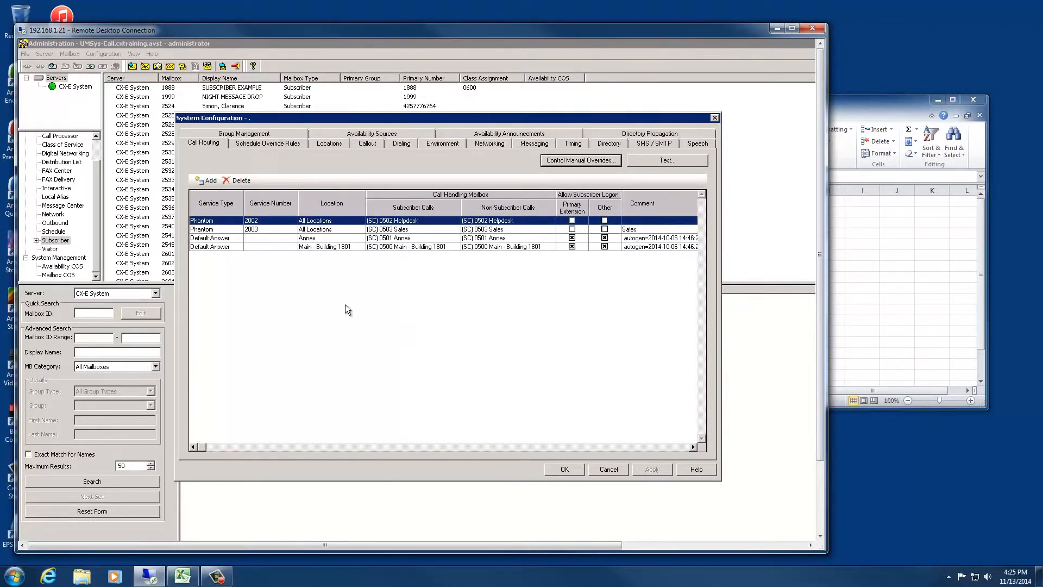
# - Compare the call routing entries with the SX spreadsheet, and accept and close the system configuration
pyautogui.click(913, 313)
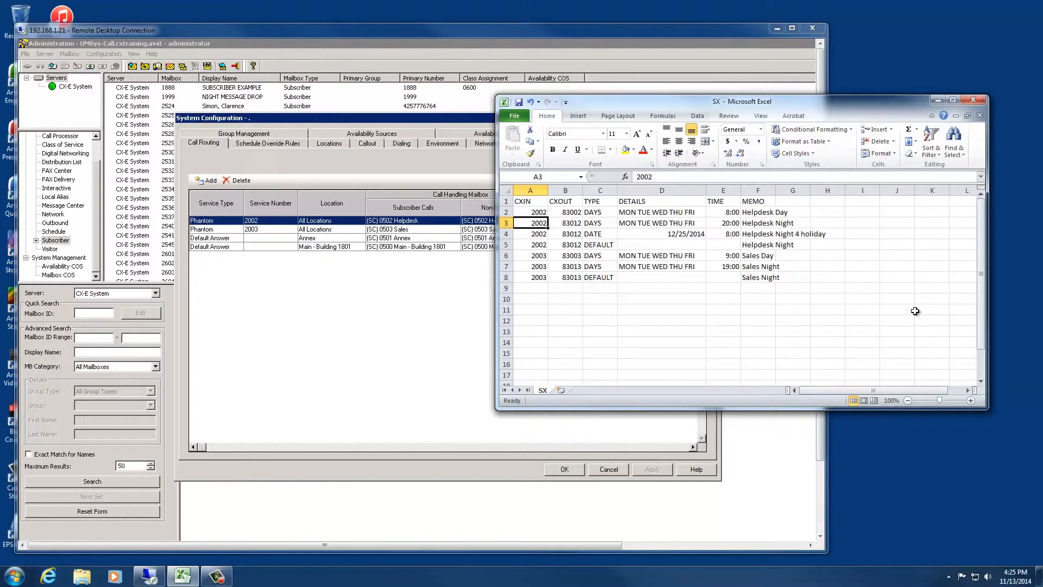
pyautogui.click(454, 347)
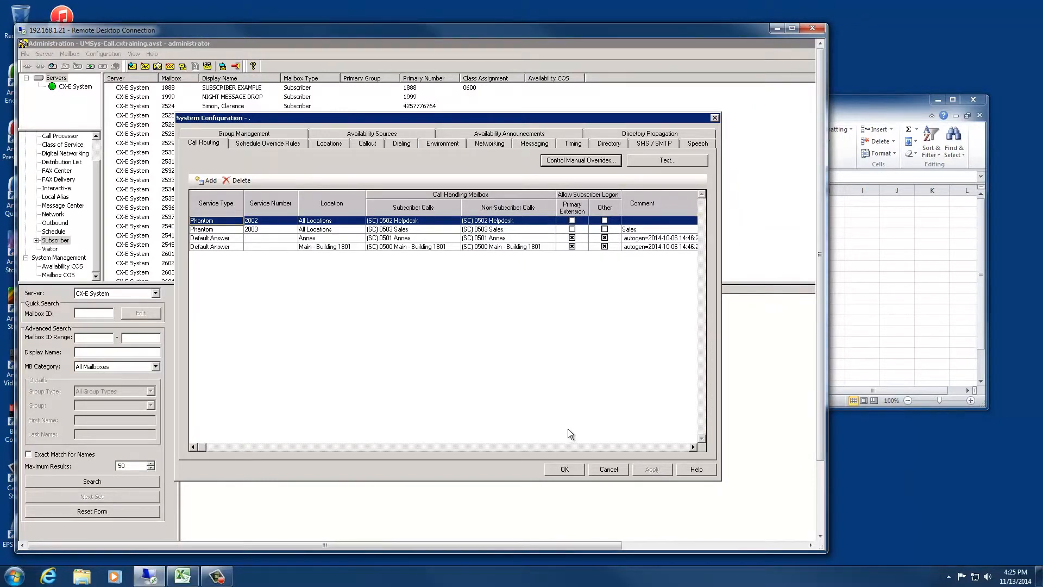
pyautogui.click(564, 469)
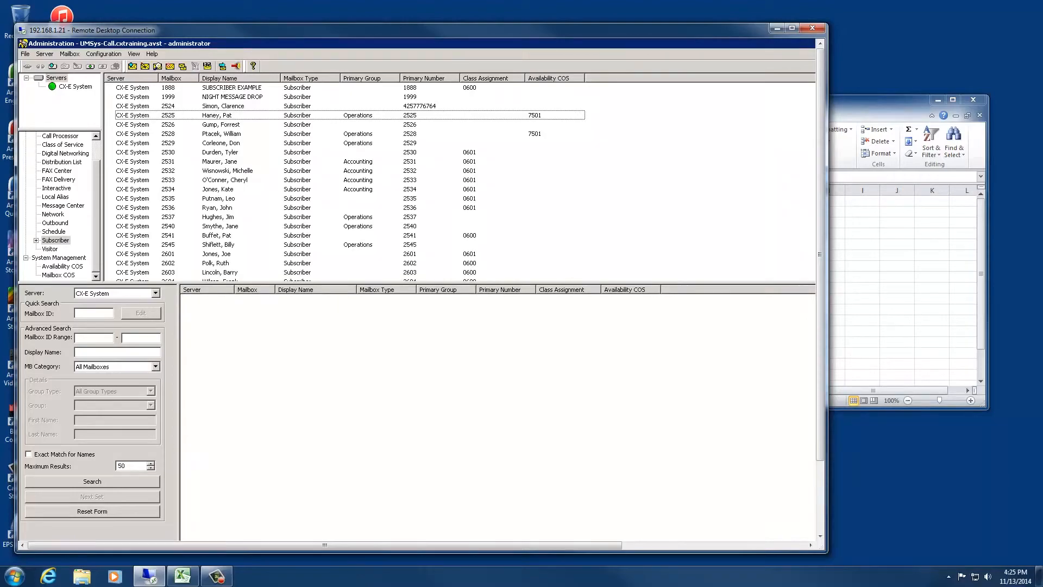